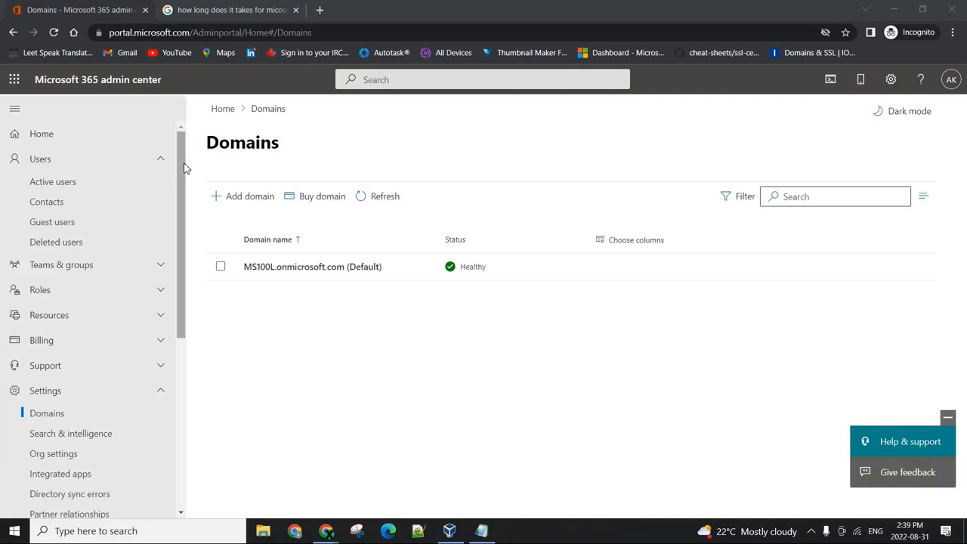
- Check the signed-in admin account via the profile panel and dismiss it
{"action": "left_click", "coordinate": [951, 80]}
{"action": "left_click", "coordinate": [605, 128]}
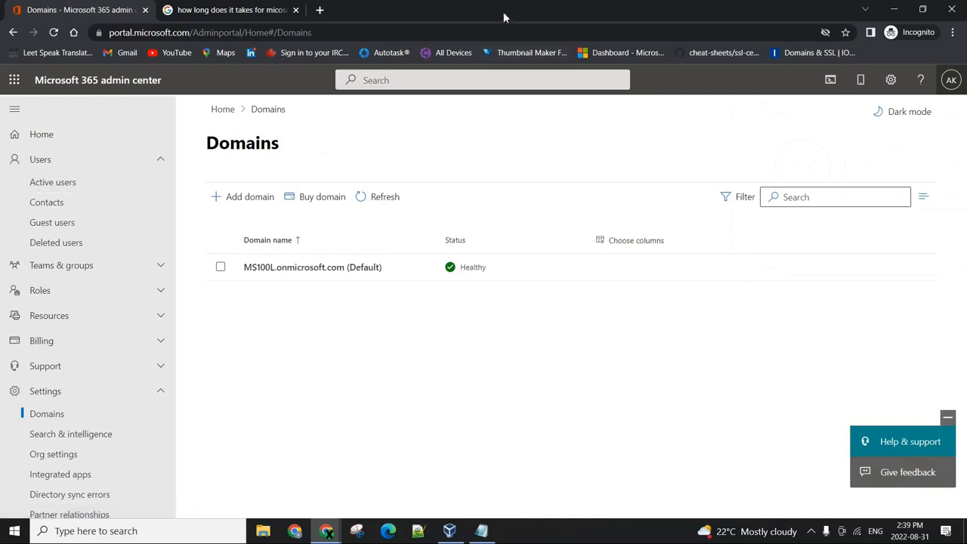
{"action": "left_click", "coordinate": [951, 79]}
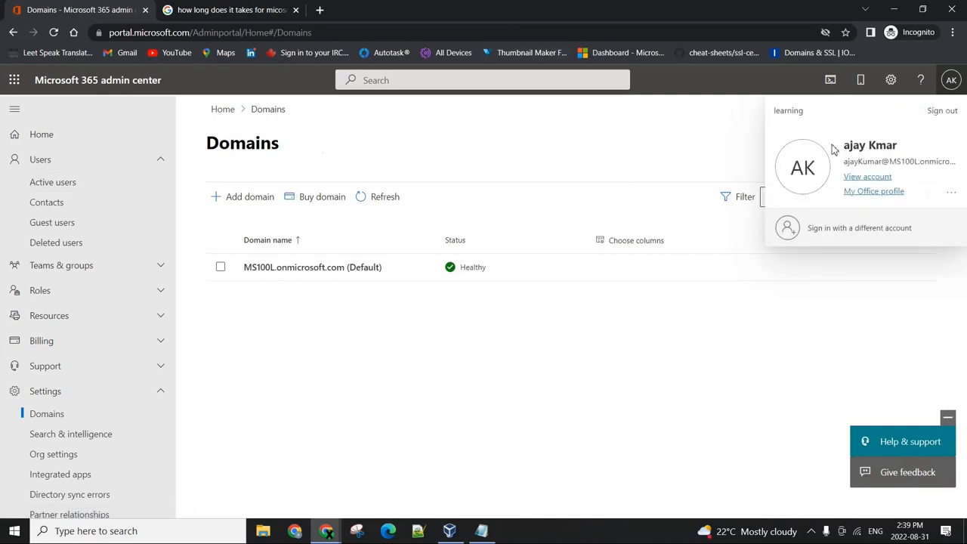
{"action": "left_click", "coordinate": [518, 151]}
{"action": "left_click", "coordinate": [951, 79]}
{"action": "left_click", "coordinate": [582, 142]}
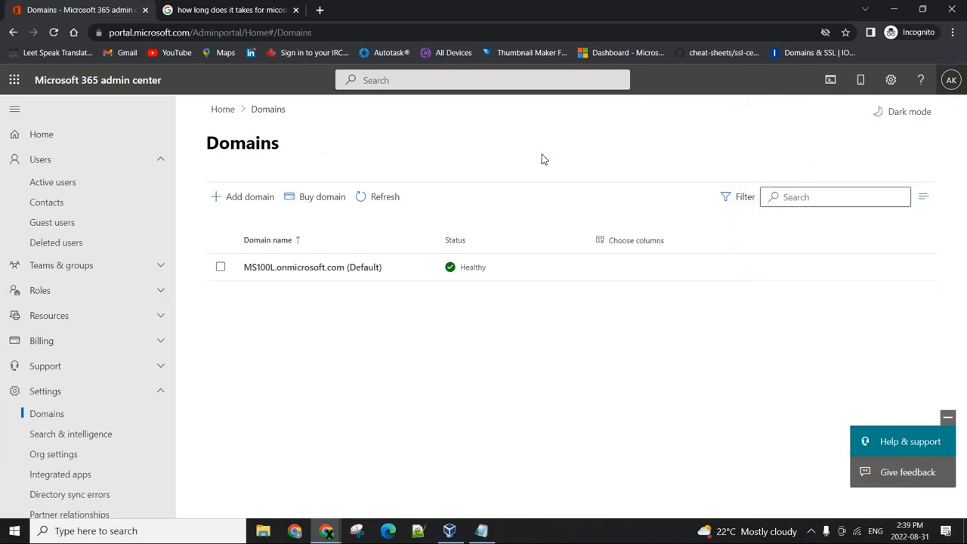
- Refresh the Domains list (still only the default domain) and switch to the IONOS window
{"action": "left_click", "coordinate": [52, 181]}
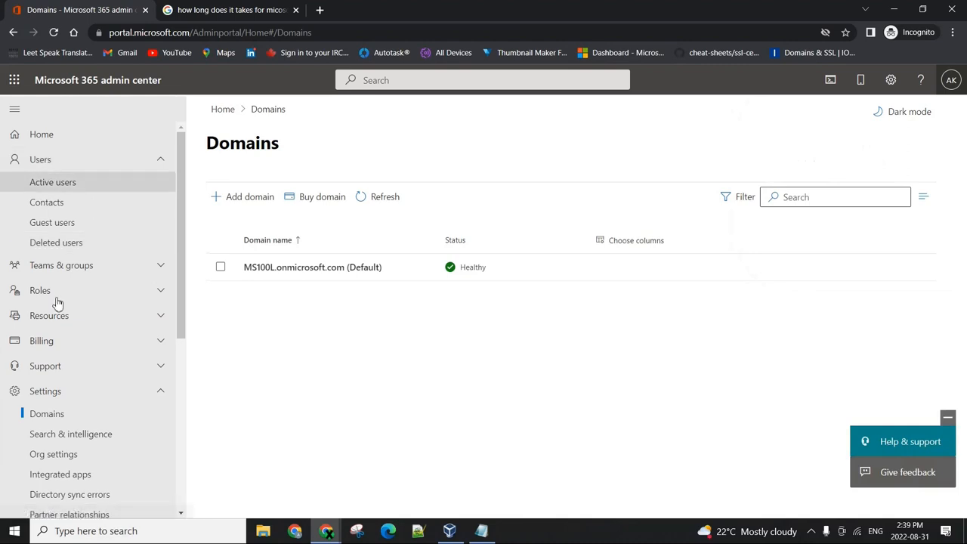
{"action": "scroll", "coordinate": [57, 393], "scroll_direction": "down", "scroll_amount": 2}
{"action": "scroll", "coordinate": [56, 302], "scroll_direction": "down", "scroll_amount": 1}
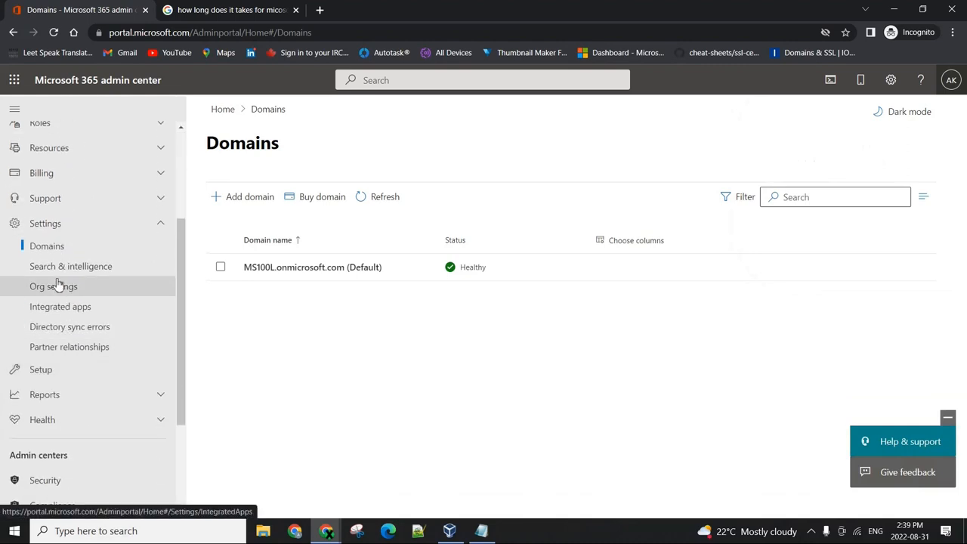
{"action": "left_click", "coordinate": [53, 223]}
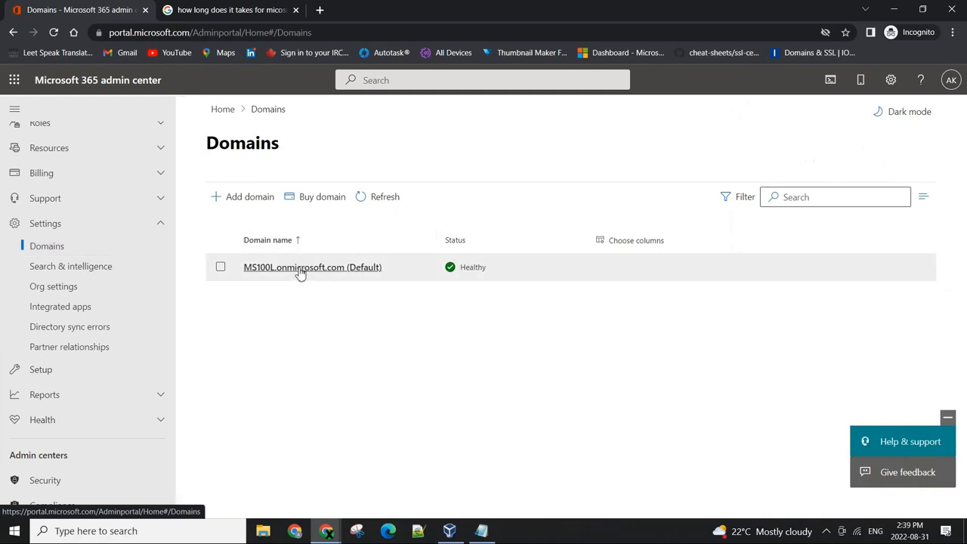
{"action": "left_click", "coordinate": [378, 208]}
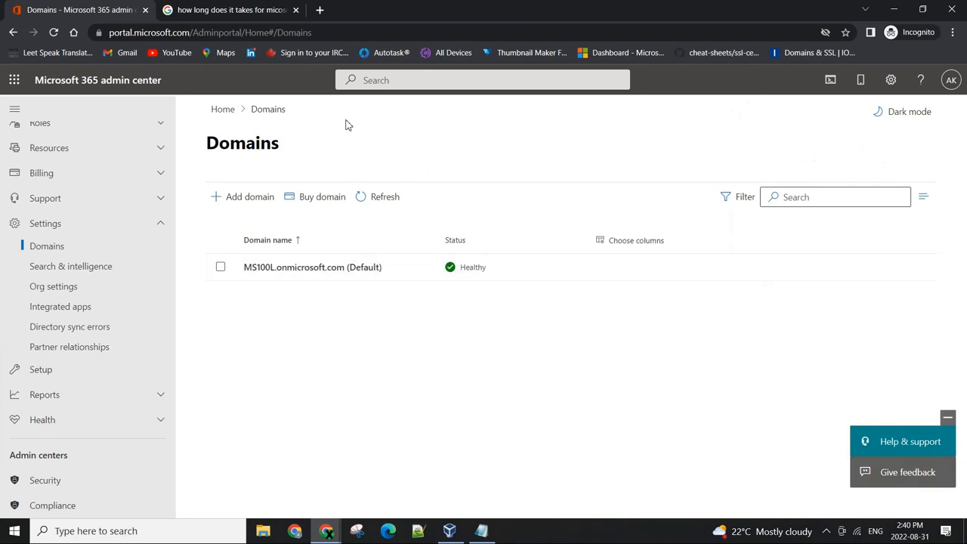
{"action": "key", "text": "alt+Tab"}
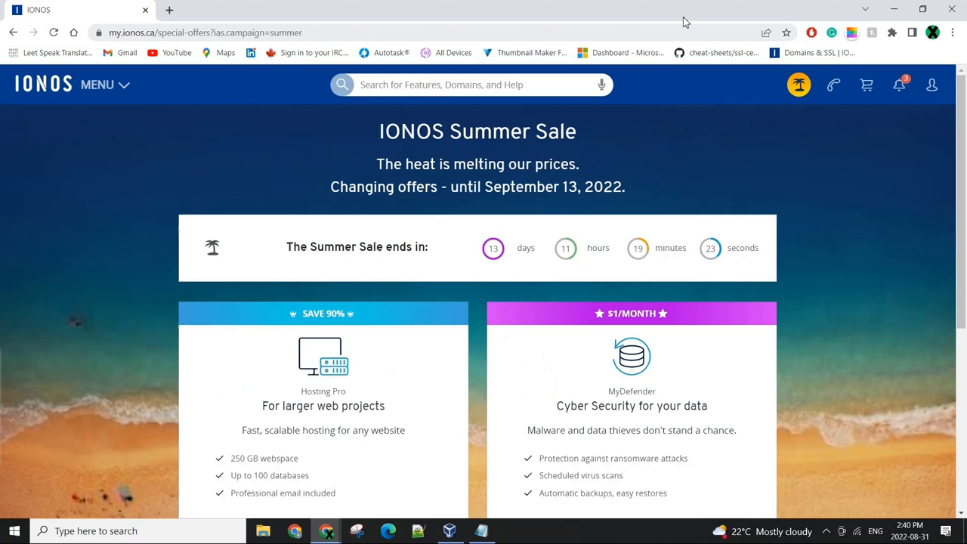
- Go to Domains & SSL in IONOS and view the thetechies.ca details page
{"action": "left_click", "coordinate": [124, 85]}
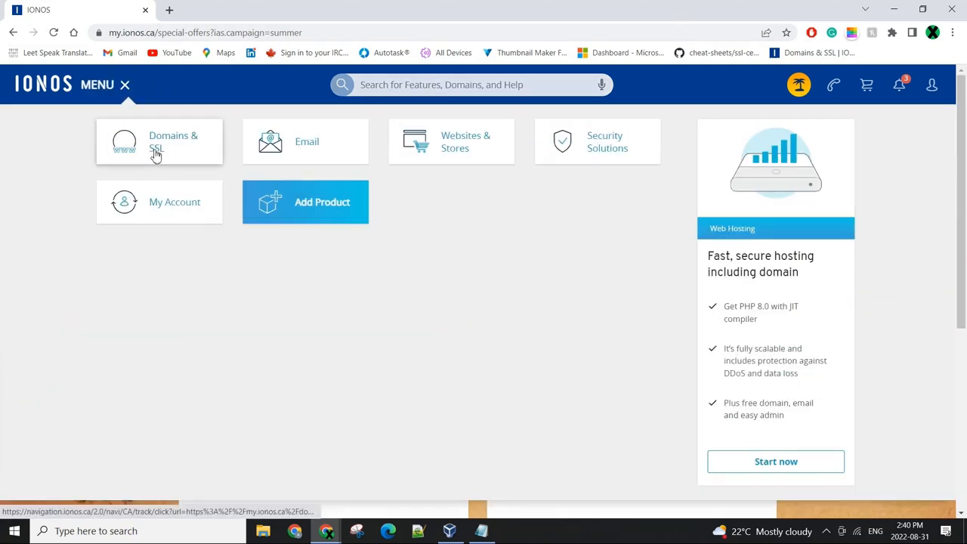
{"action": "left_click", "coordinate": [157, 154]}
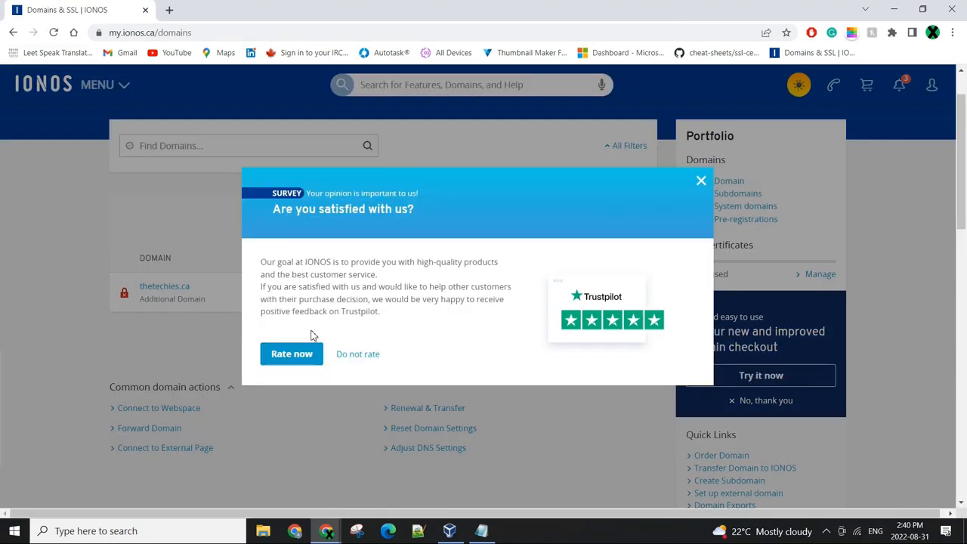
{"action": "left_click", "coordinate": [701, 181]}
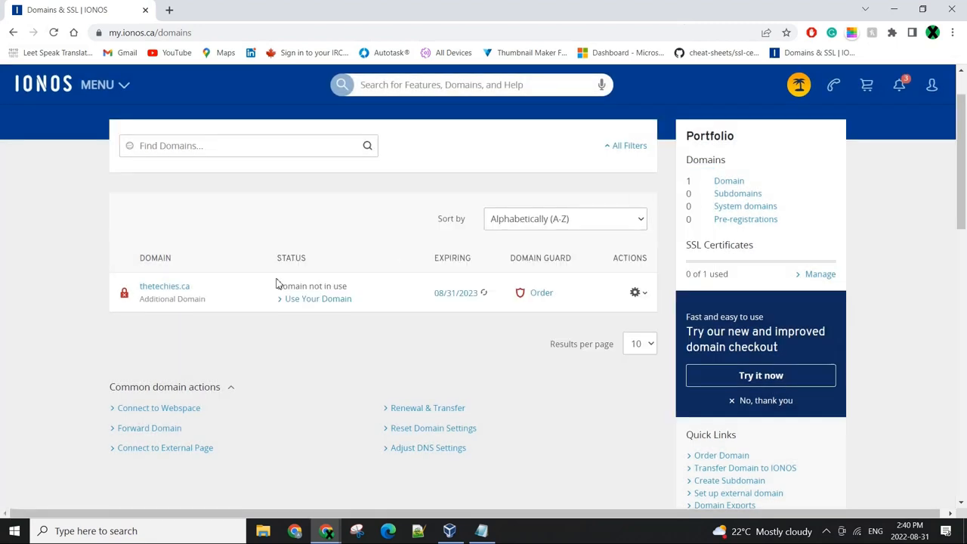
{"action": "left_click", "coordinate": [164, 286]}
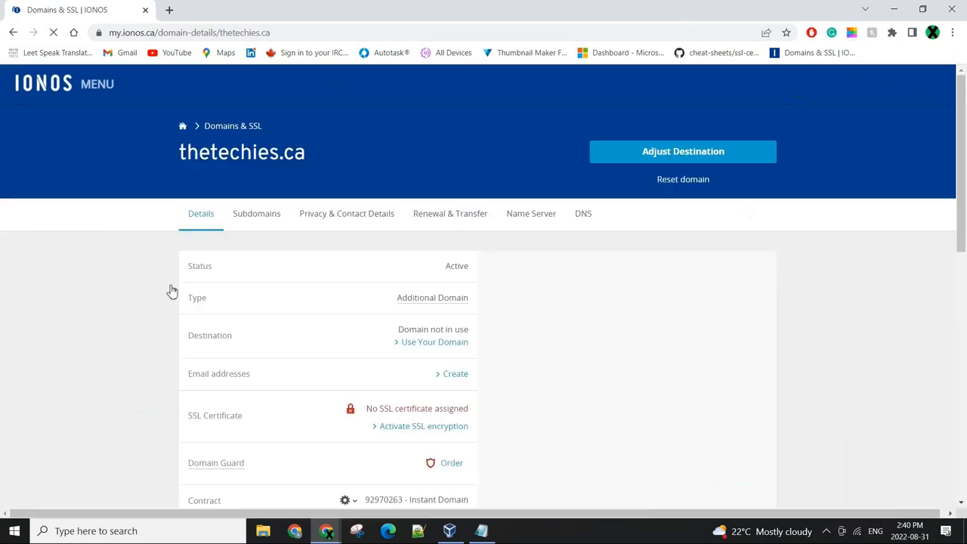
- Review the thetechies.ca heading, then minimize IONOS to return to Microsoft 365
{"action": "left_click_drag", "start_coordinate": [306, 153], "coordinate": [171, 147]}
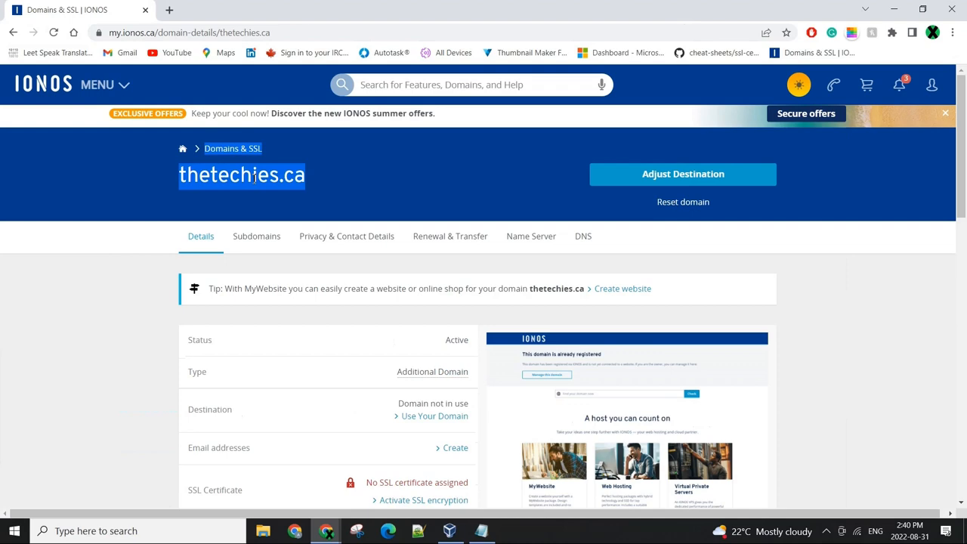
{"action": "left_click", "coordinate": [319, 187]}
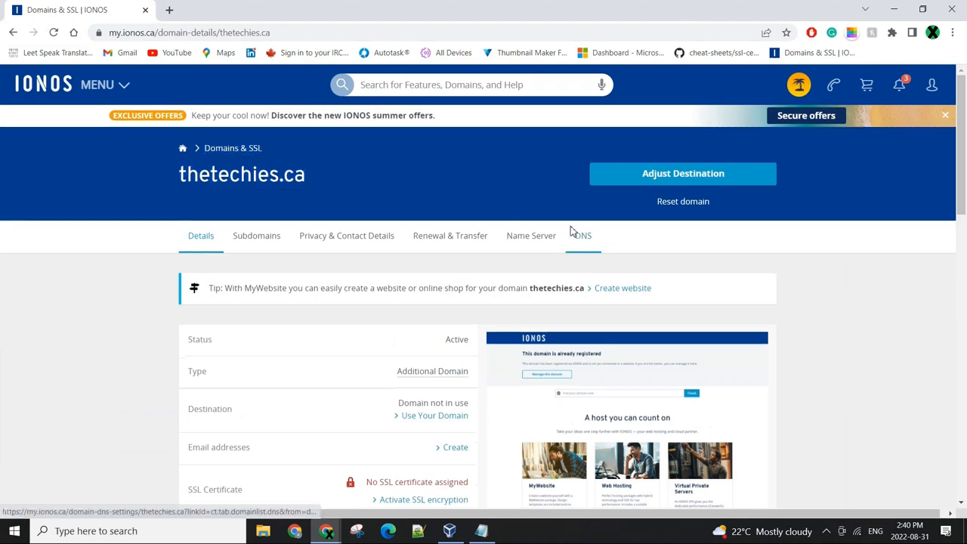
{"action": "scroll", "coordinate": [574, 226], "scroll_direction": "down", "scroll_amount": 1}
{"action": "scroll", "coordinate": [572, 194], "scroll_direction": "up", "scroll_amount": 1}
{"action": "key", "text": "super+Down"}
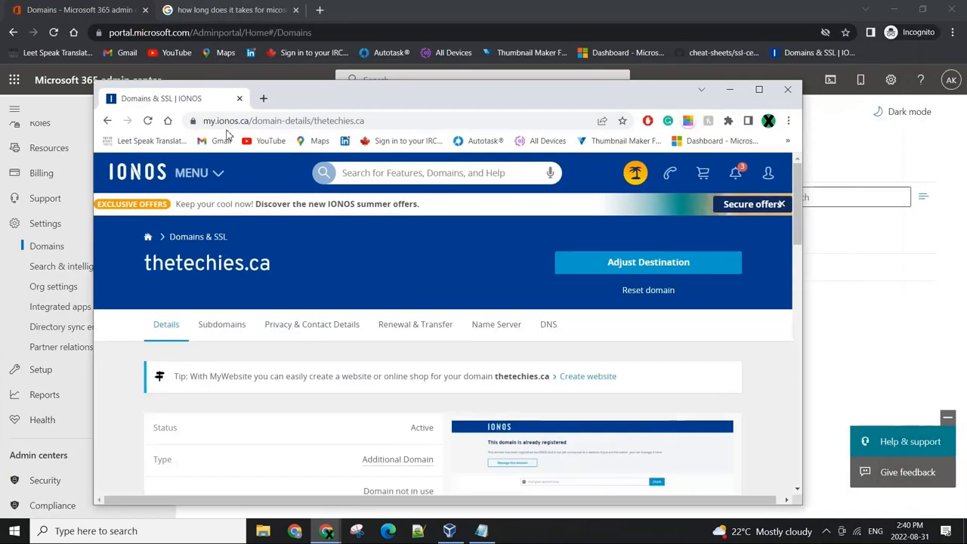
{"action": "left_click", "coordinate": [350, 324]}
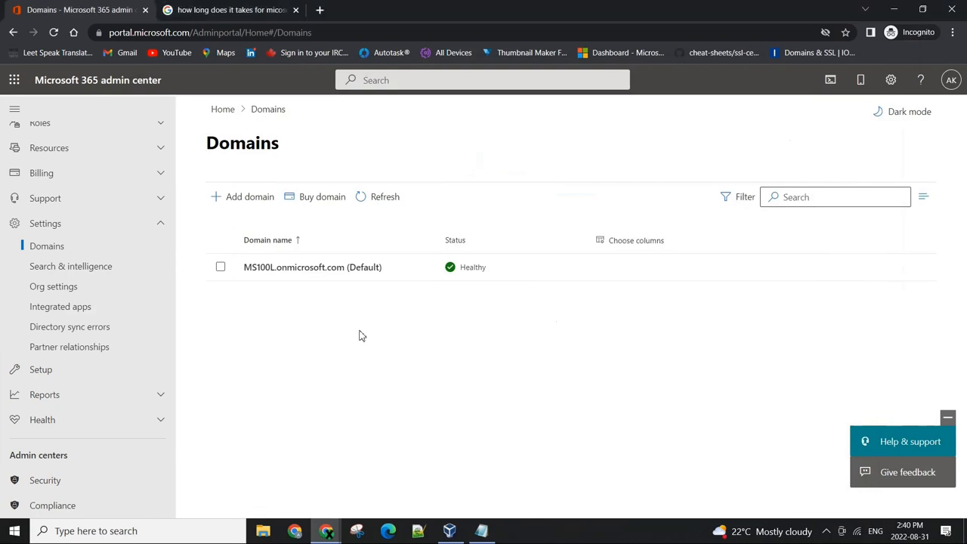
- Add Thetechies.ca as a new domain in the Add domain wizard
{"action": "left_click", "coordinate": [240, 197]}
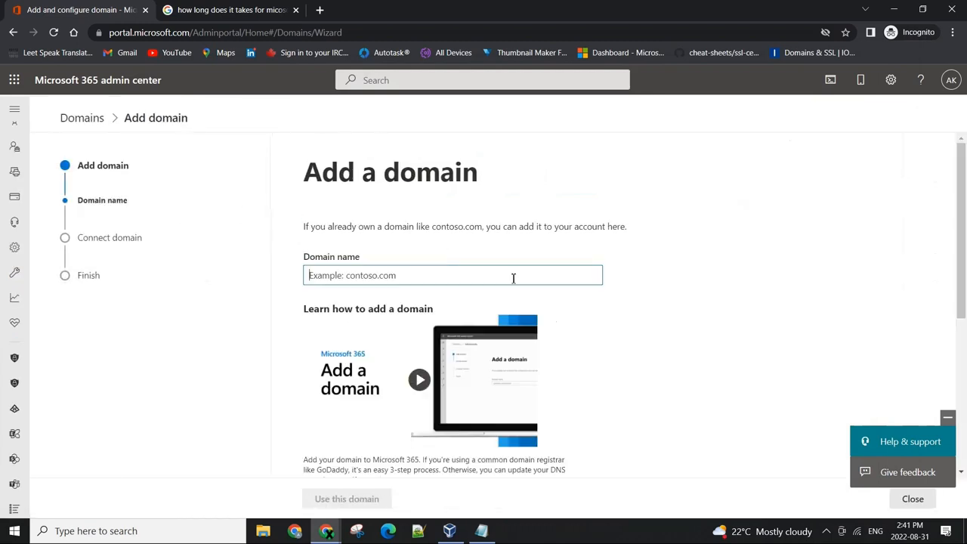
{"action": "scroll", "coordinate": [491, 317], "scroll_direction": "down", "scroll_amount": 1}
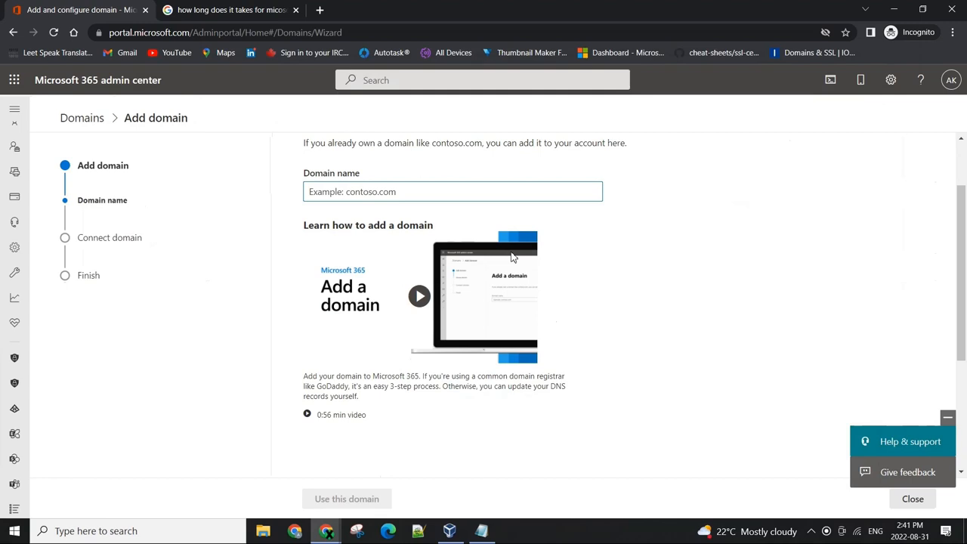
{"action": "type", "text": "Thetech"}
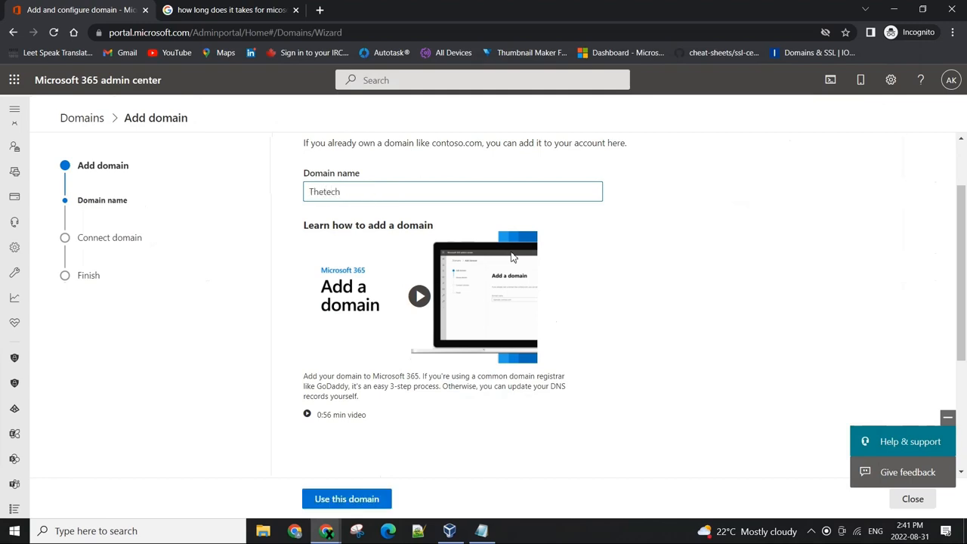
{"action": "type", "text": "ies.ca"}
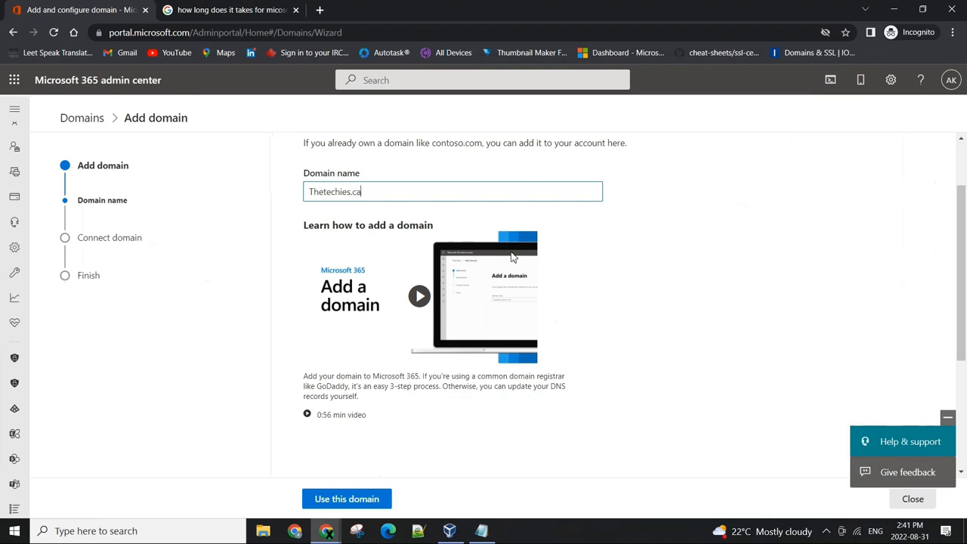
{"action": "scroll", "coordinate": [516, 438], "scroll_direction": "down", "scroll_amount": 1}
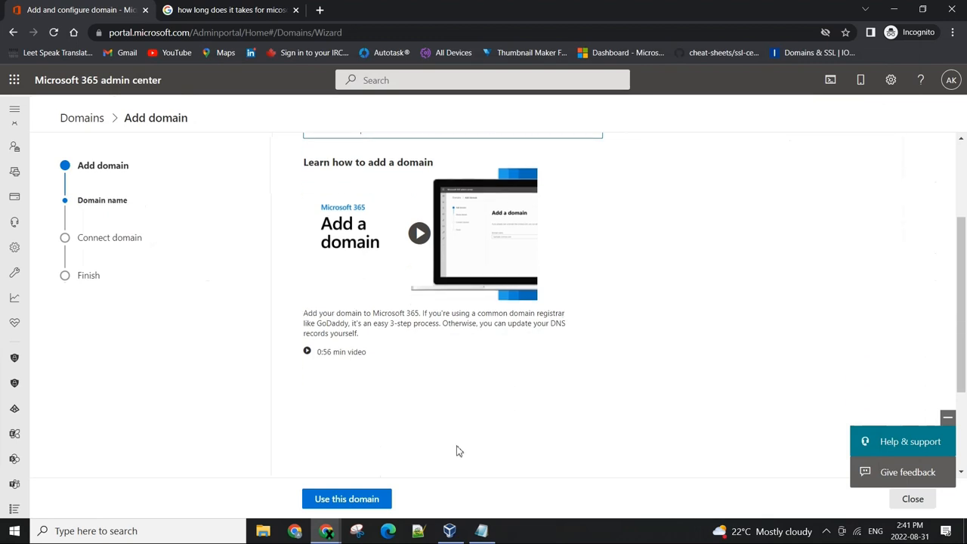
{"action": "left_click", "coordinate": [373, 497]}
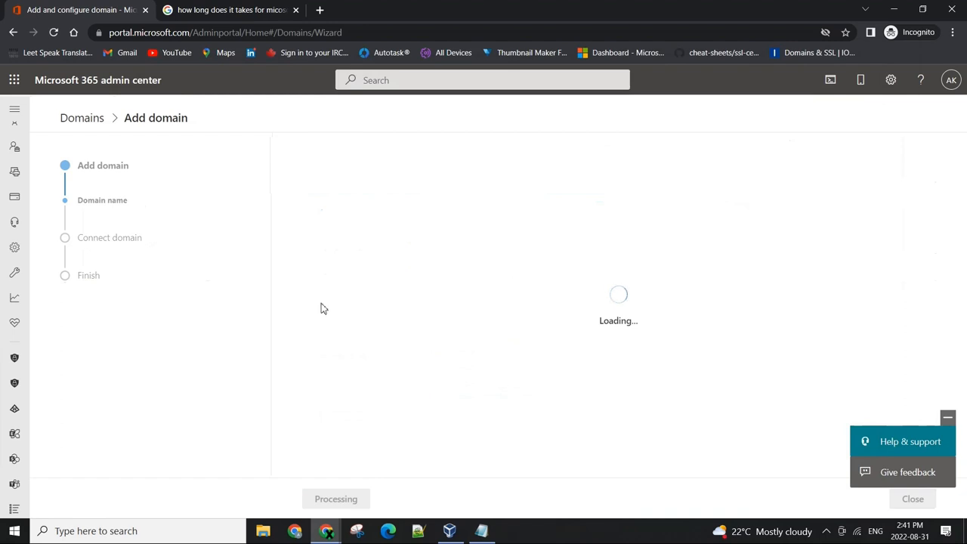
{"action": "scroll", "coordinate": [333, 308], "scroll_direction": "down", "scroll_amount": 3}
{"action": "scroll", "coordinate": [355, 308], "scroll_direction": "down", "scroll_amount": 2}
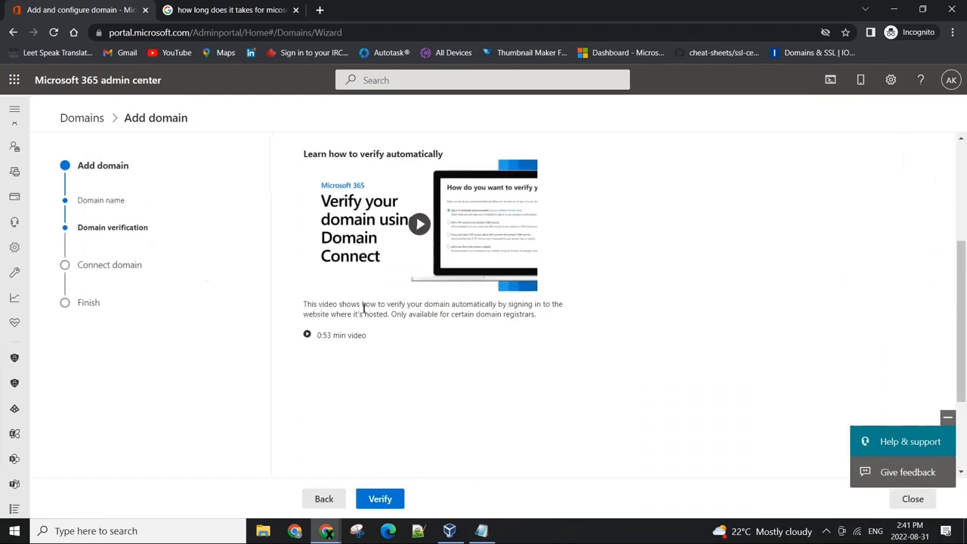
{"action": "scroll", "coordinate": [363, 308], "scroll_direction": "up", "scroll_amount": 5}
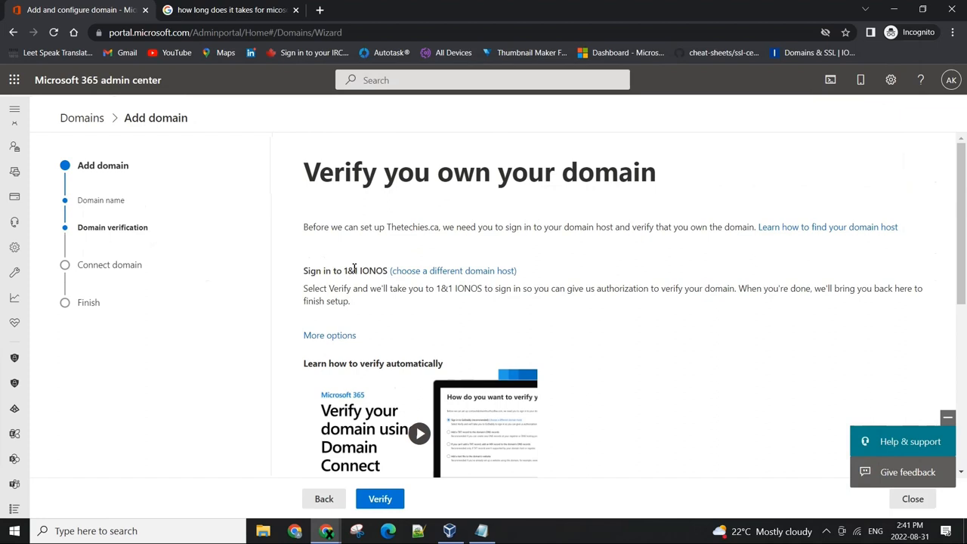
{"action": "left_click_drag", "start_coordinate": [306, 172], "coordinate": [453, 172]}
{"action": "left_click", "coordinate": [468, 204]}
{"action": "left_click_drag", "start_coordinate": [365, 270], "coordinate": [387, 270]}
{"action": "left_click", "coordinate": [386, 281]}
{"action": "left_click", "coordinate": [384, 289]}
{"action": "left_click_drag", "start_coordinate": [304, 287], "coordinate": [363, 288]}
{"action": "left_click", "coordinate": [414, 293]}
{"action": "left_click_drag", "start_coordinate": [436, 288], "coordinate": [695, 288]}
{"action": "left_click", "coordinate": [716, 300]}
{"action": "scroll", "coordinate": [396, 336], "scroll_direction": "down", "scroll_amount": 3}
{"action": "scroll", "coordinate": [401, 438], "scroll_direction": "down", "scroll_amount": 2}
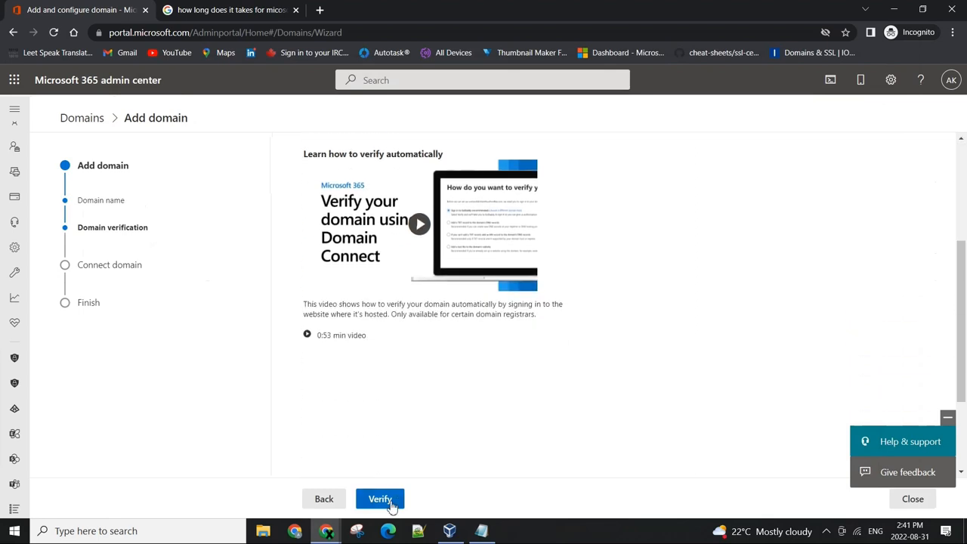
{"action": "scroll", "coordinate": [408, 377], "scroll_direction": "up", "scroll_amount": 3}
{"action": "scroll", "coordinate": [412, 363], "scroll_direction": "up", "scroll_amount": 3}
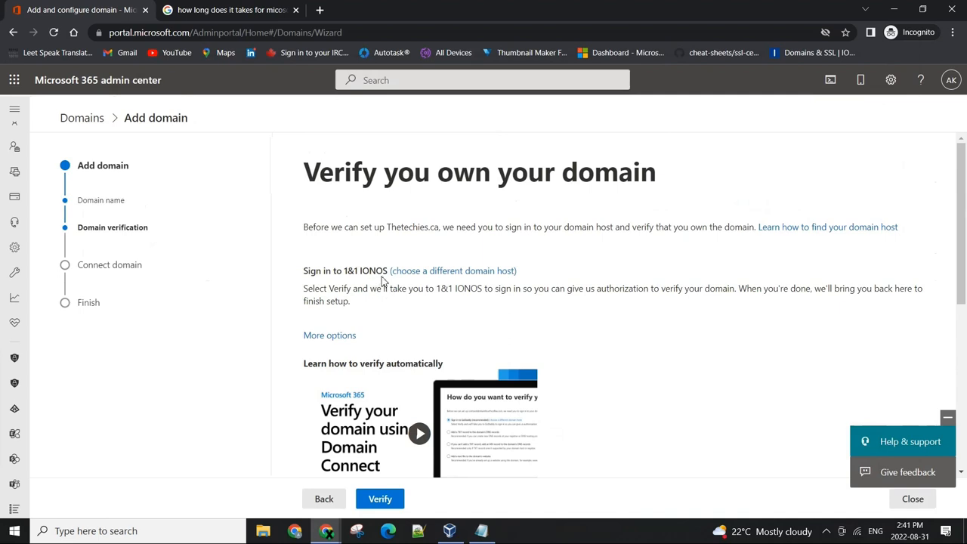
{"action": "scroll", "coordinate": [690, 328], "scroll_direction": "down", "scroll_amount": 3}
{"action": "scroll", "coordinate": [690, 328], "scroll_direction": "up", "scroll_amount": 2}
{"action": "scroll", "coordinate": [691, 328], "scroll_direction": "up", "scroll_amount": 1}
- Show more verification options and choose adding a TXT record to the domain's DNS
{"action": "left_click", "coordinate": [330, 334]}
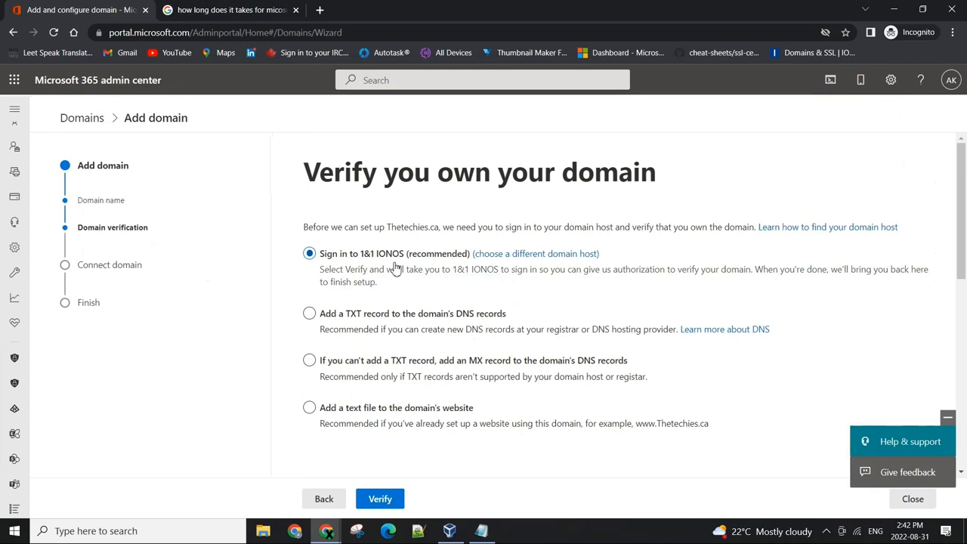
{"action": "left_click", "coordinate": [332, 314]}
{"action": "left_click", "coordinate": [361, 431]}
{"action": "left_click", "coordinate": [333, 317]}
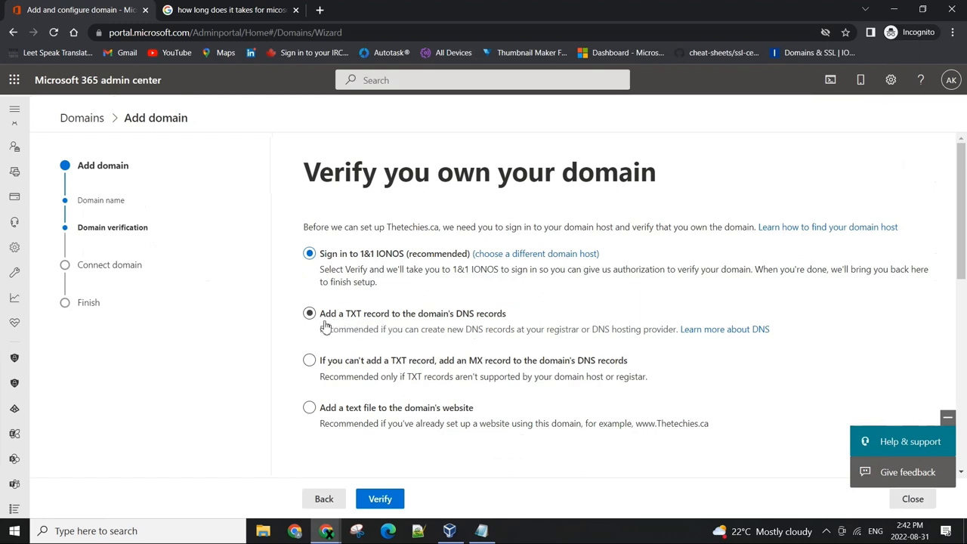
{"action": "scroll", "coordinate": [363, 378], "scroll_direction": "down", "scroll_amount": 3}
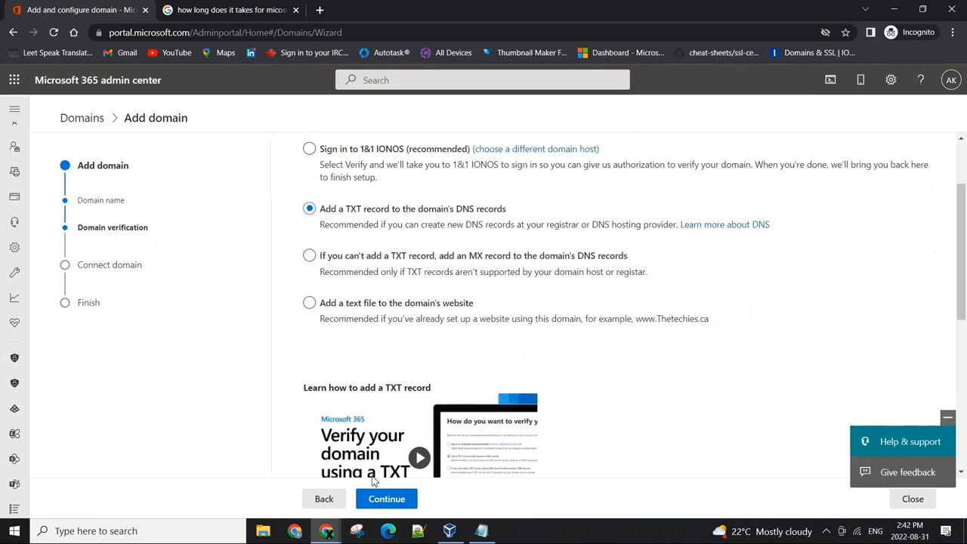
- Continue to the TXT record page (@, MS=ms28546384, TTL 3600) and switch to IONOS
{"action": "left_click", "coordinate": [387, 498]}
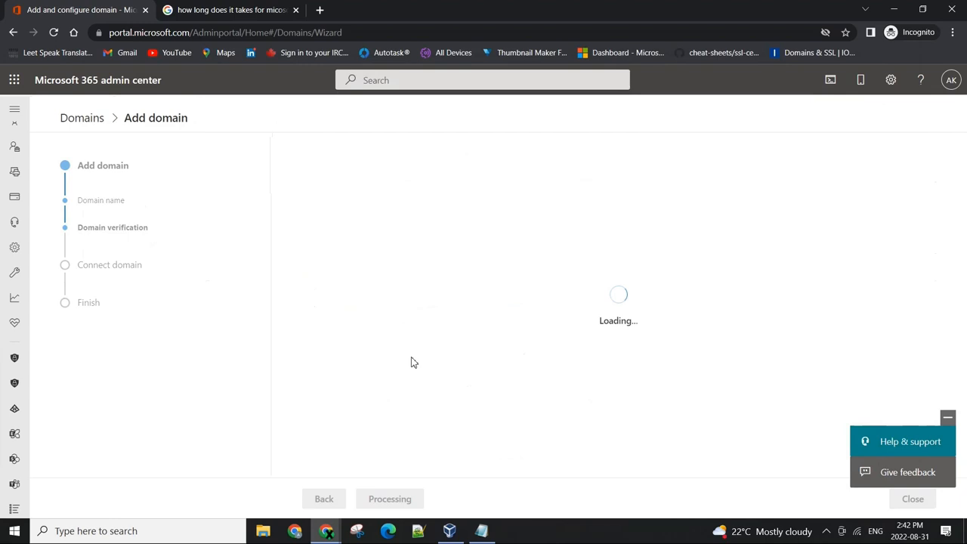
{"action": "scroll", "coordinate": [440, 272], "scroll_direction": "down", "scroll_amount": 2}
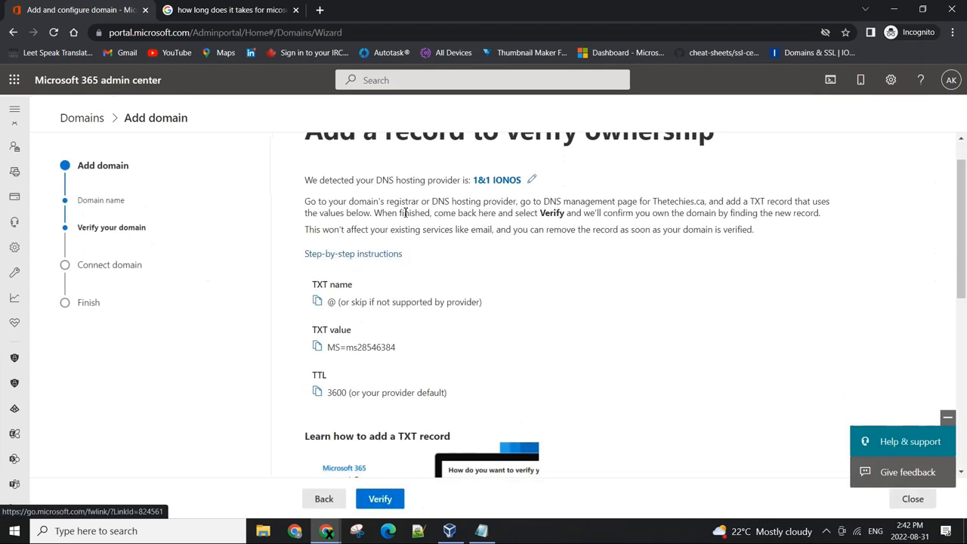
{"action": "scroll", "coordinate": [408, 212], "scroll_direction": "up", "scroll_amount": 2}
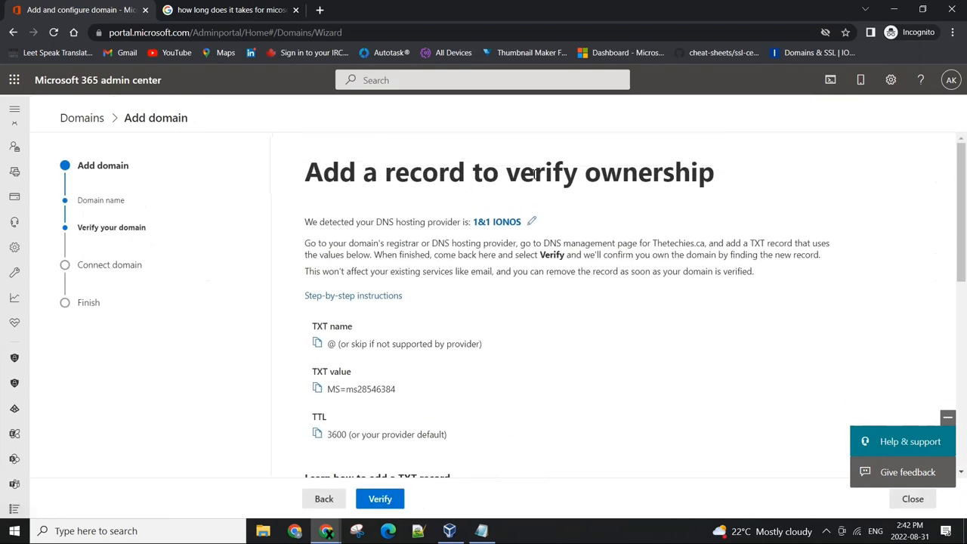
{"action": "left_click_drag", "start_coordinate": [506, 175], "coordinate": [714, 175]}
{"action": "left_click", "coordinate": [711, 200]}
{"action": "left_click_drag", "start_coordinate": [831, 243], "coordinate": [370, 243]}
{"action": "left_click", "coordinate": [414, 248]}
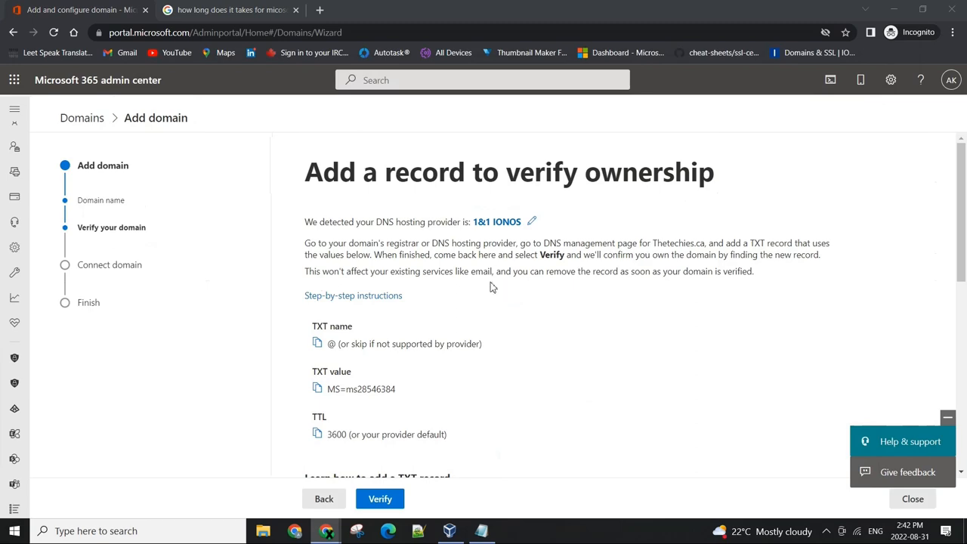
{"action": "scroll", "coordinate": [491, 282], "scroll_direction": "down", "scroll_amount": 1}
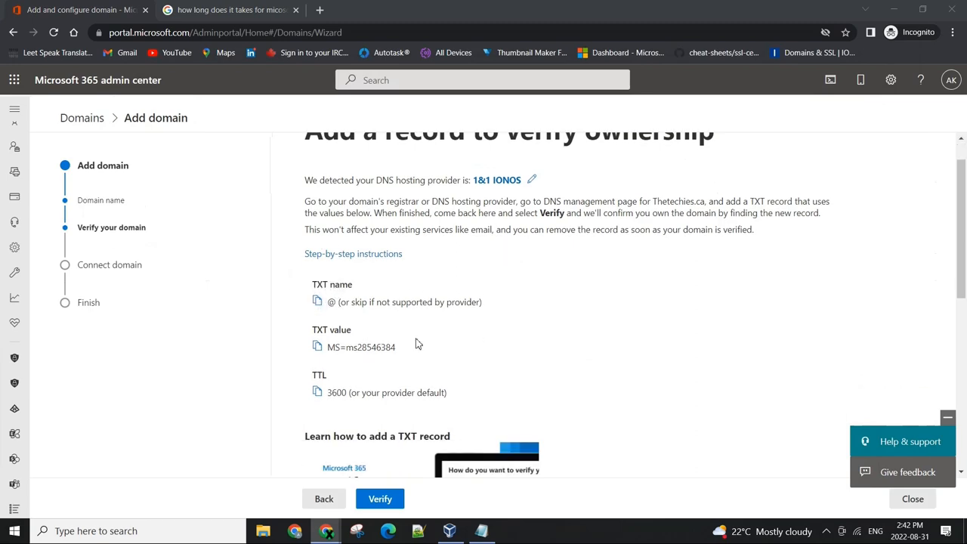
{"action": "key", "text": "alt+Tab"}
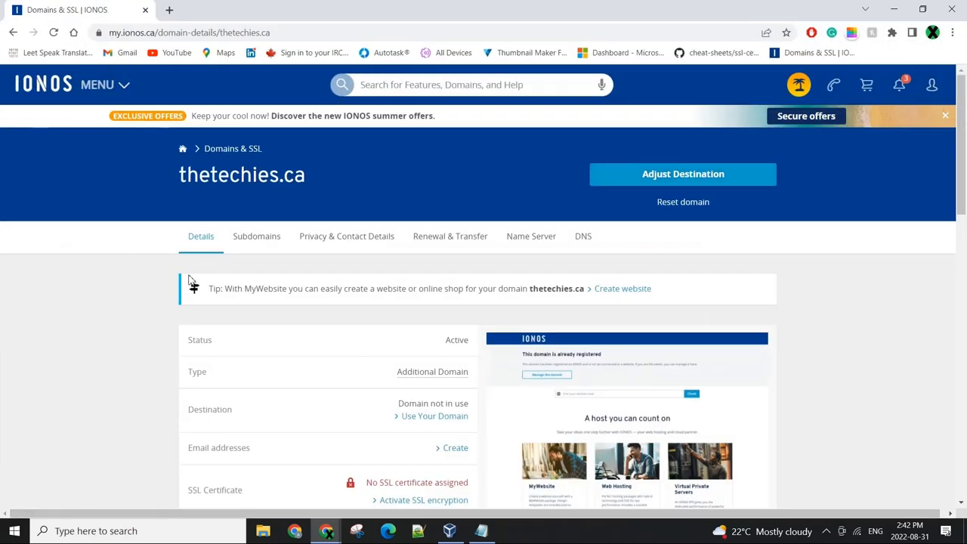
- Go to the DNS tab for thetechies.ca and start adding a new DNS record
{"action": "left_click", "coordinate": [582, 216]}
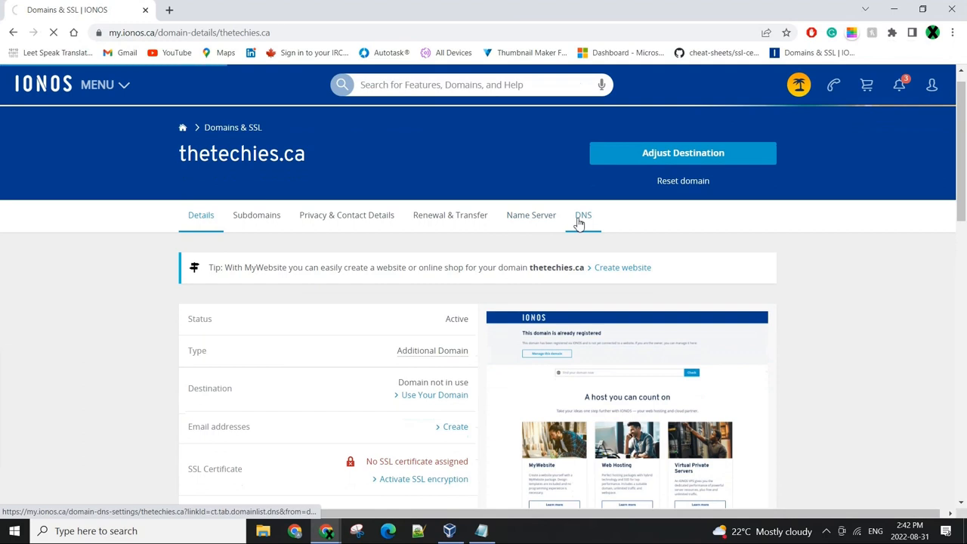
{"action": "scroll", "coordinate": [440, 338], "scroll_direction": "down", "scroll_amount": 2}
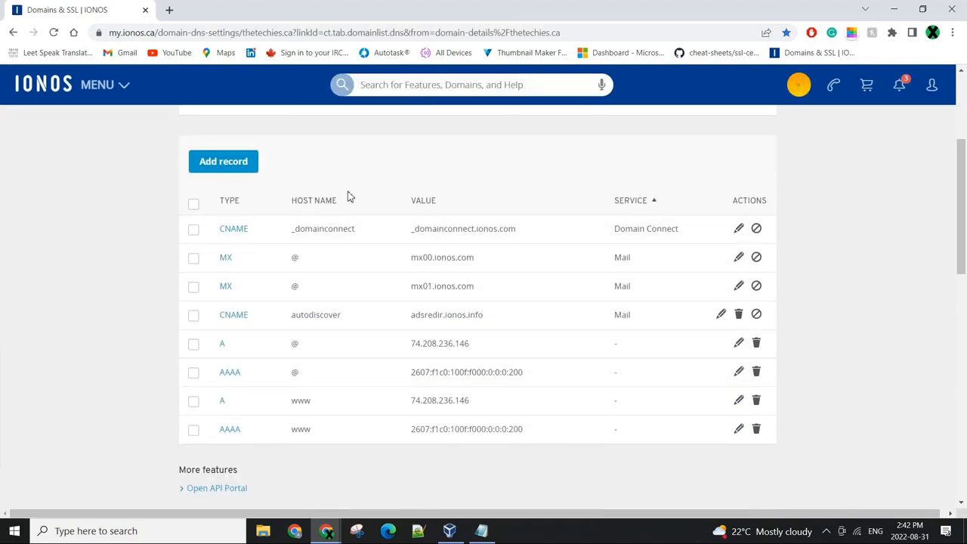
{"action": "scroll", "coordinate": [328, 187], "scroll_direction": "up", "scroll_amount": 2}
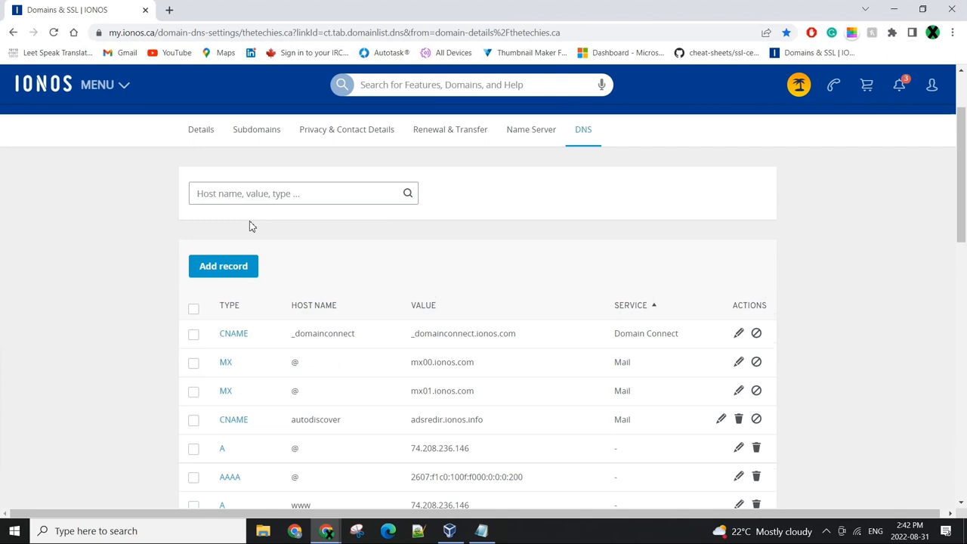
{"action": "left_click", "coordinate": [223, 266]}
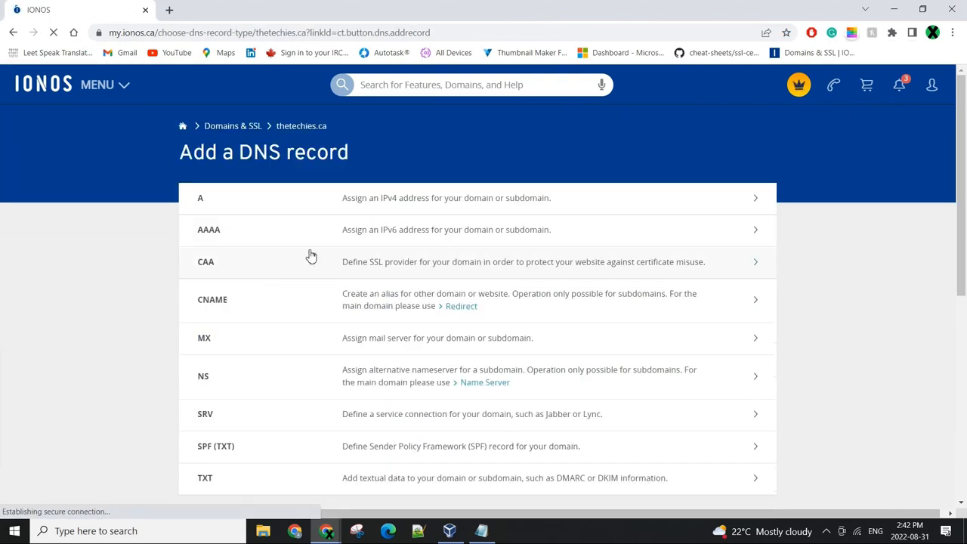
{"action": "scroll", "coordinate": [302, 257], "scroll_direction": "down", "scroll_amount": 3}
{"action": "scroll", "coordinate": [302, 257], "scroll_direction": "down", "scroll_amount": 2}
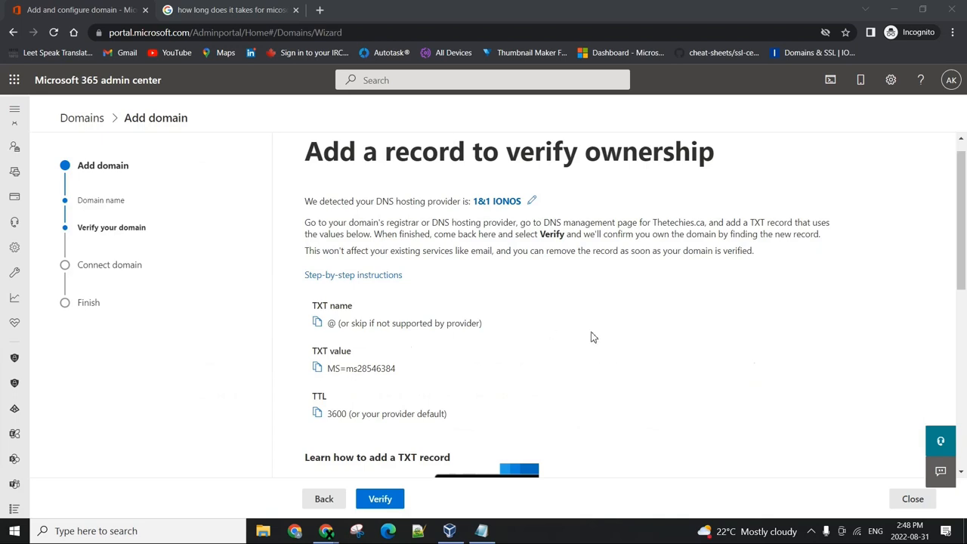
{"action": "scroll", "coordinate": [592, 337], "scroll_direction": "down", "scroll_amount": 3}
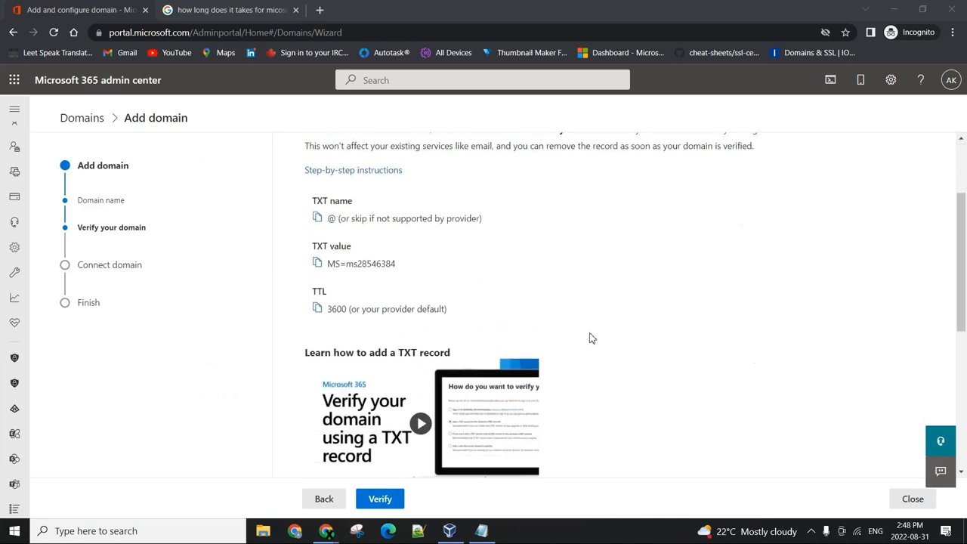
{"action": "scroll", "coordinate": [602, 334], "scroll_direction": "up", "scroll_amount": 1}
{"action": "scroll", "coordinate": [602, 335], "scroll_direction": "up", "scroll_amount": 1}
{"action": "left_click_drag", "start_coordinate": [512, 151], "coordinate": [713, 151]}
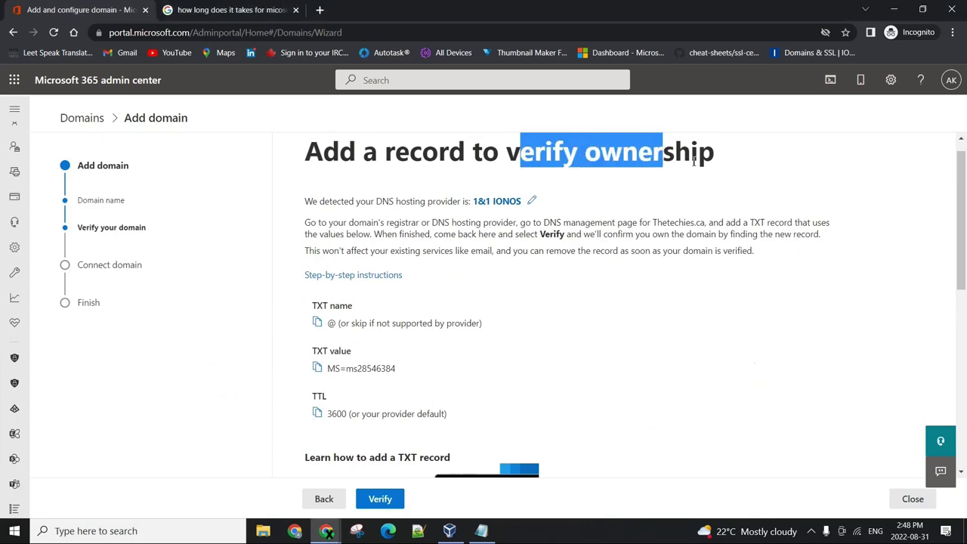
- Go back to the verification method choices and review the MX, file and TXT options
{"action": "left_click", "coordinate": [736, 183]}
{"action": "left_click", "coordinate": [323, 499]}
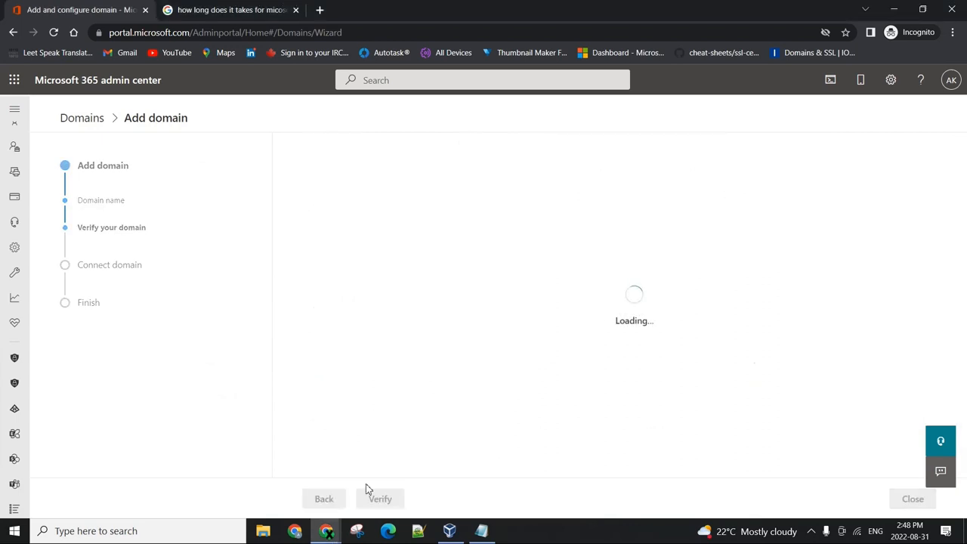
{"action": "scroll", "coordinate": [361, 358], "scroll_direction": "down", "scroll_amount": 1}
{"action": "left_click", "coordinate": [309, 276]}
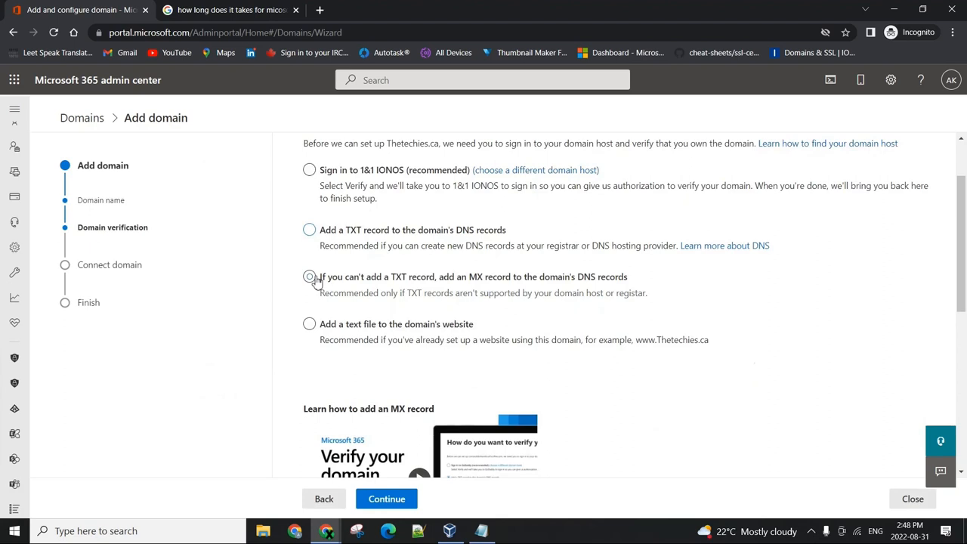
{"action": "left_click", "coordinate": [309, 323]}
{"action": "left_click", "coordinate": [309, 276]}
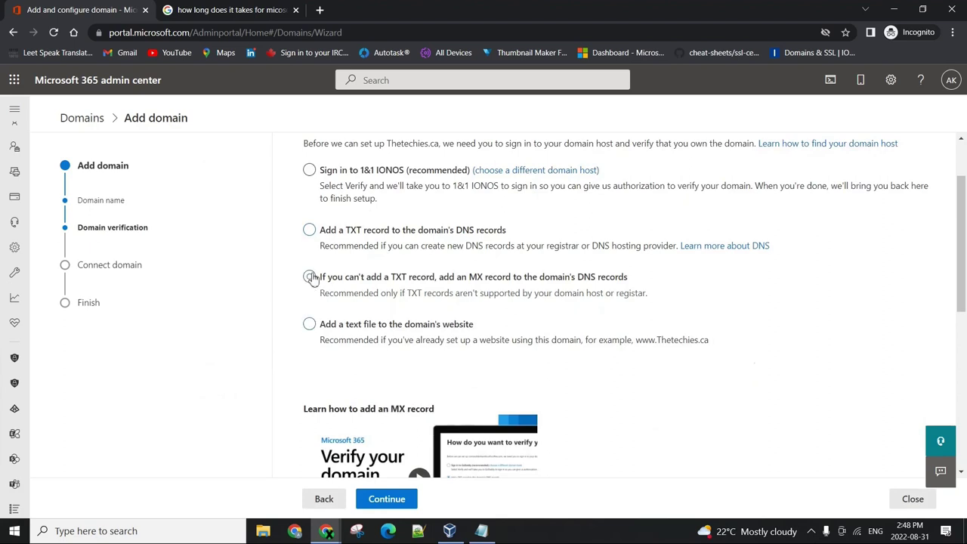
{"action": "left_click", "coordinate": [309, 230]}
{"action": "scroll", "coordinate": [325, 249], "scroll_direction": "up", "scroll_amount": 1}
- Select 'Sign in to 1&1 IONOS (recommended)' as the verification method
{"action": "left_click_drag", "start_coordinate": [497, 170], "coordinate": [657, 174]}
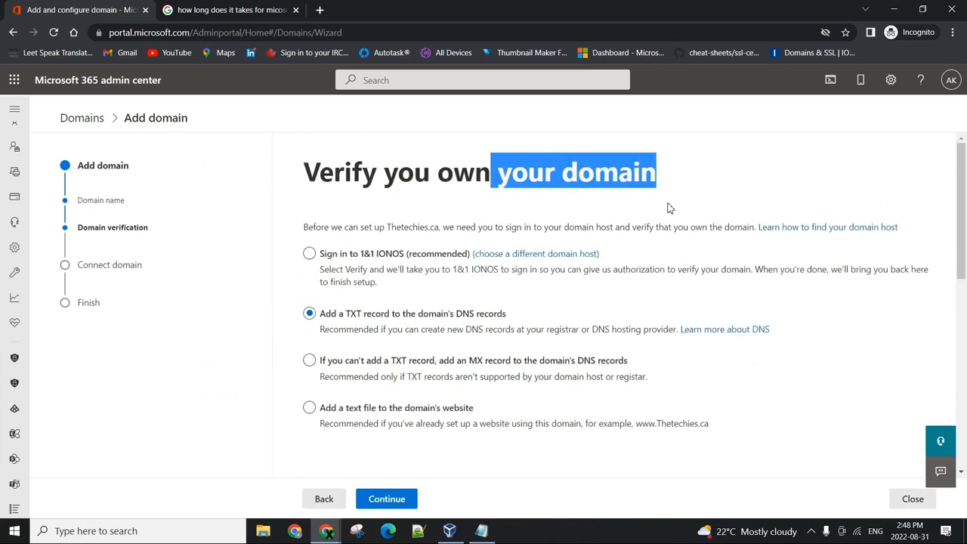
{"action": "left_click", "coordinate": [572, 336]}
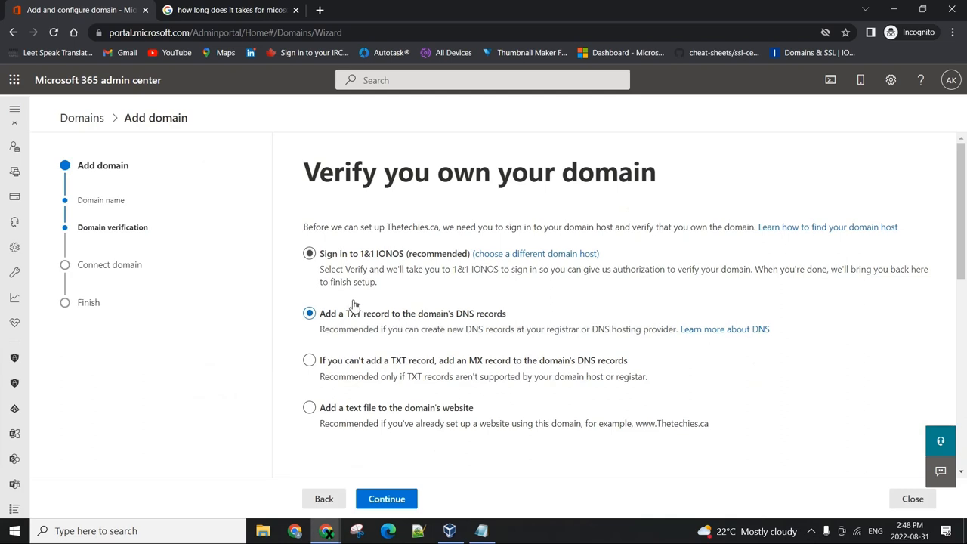
{"action": "left_click", "coordinate": [309, 253]}
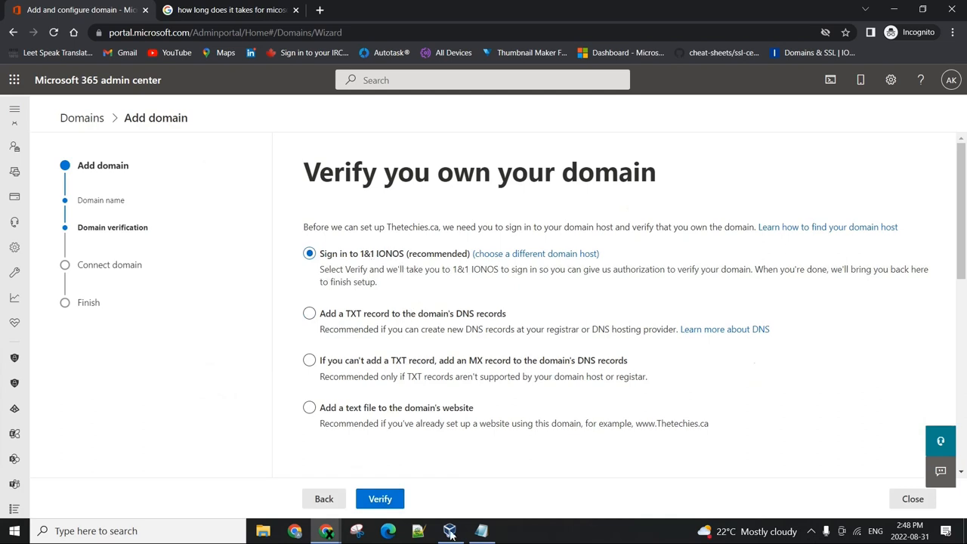
- Verify the domain via IONOS sign-in and allow Microsoft access in the consent popup
{"action": "left_click", "coordinate": [386, 501]}
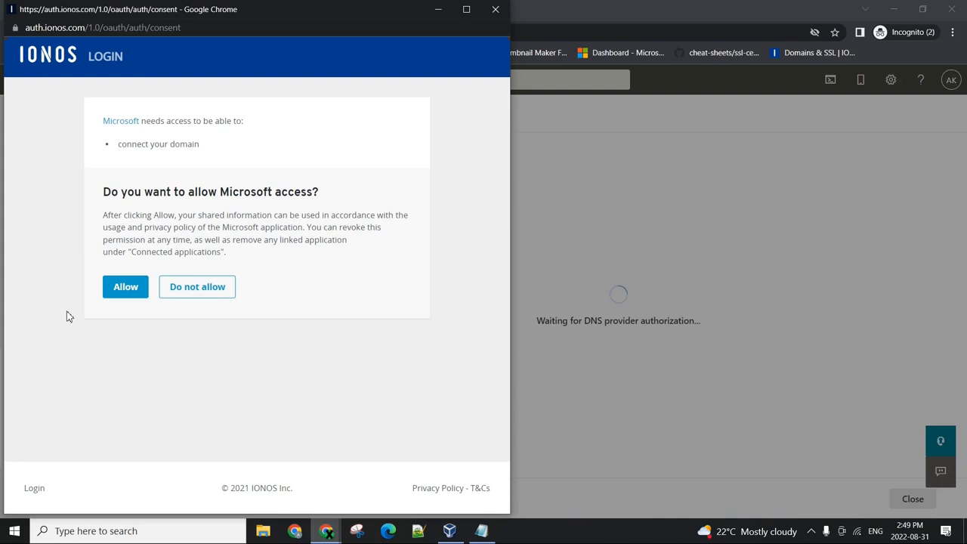
{"action": "left_click", "coordinate": [125, 286]}
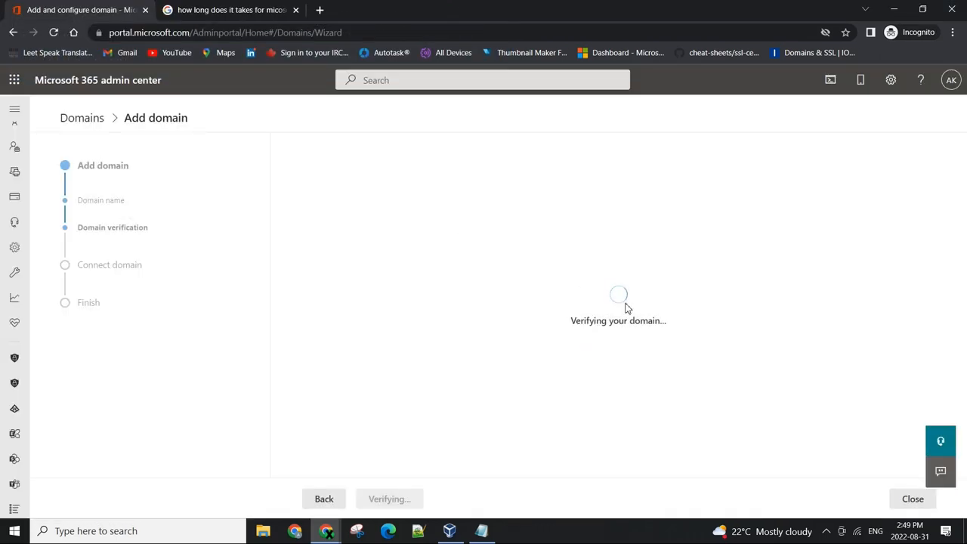
- In IONOS, reopen thetechies.ca from Domains & SSL and view its DNS records
{"action": "left_click", "coordinate": [327, 531]}
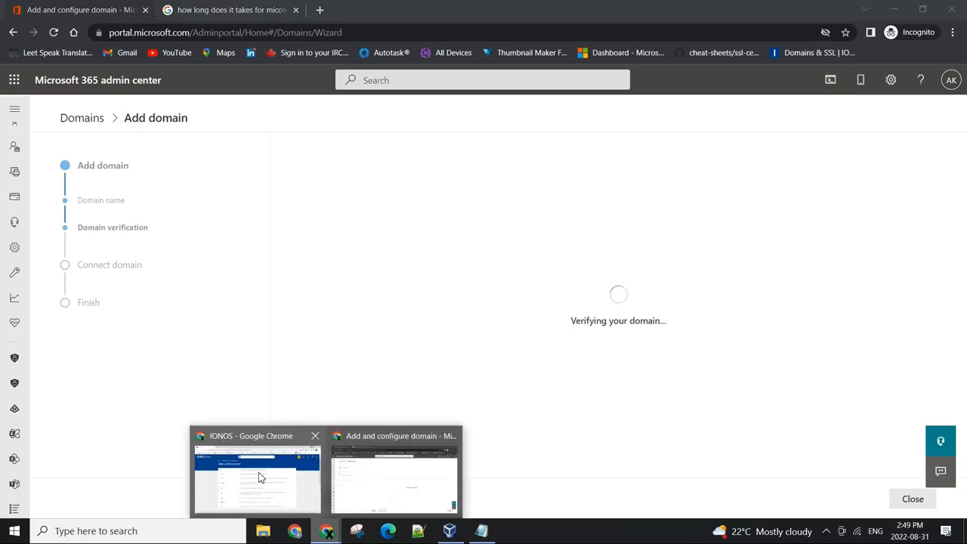
{"action": "left_click", "coordinate": [259, 477]}
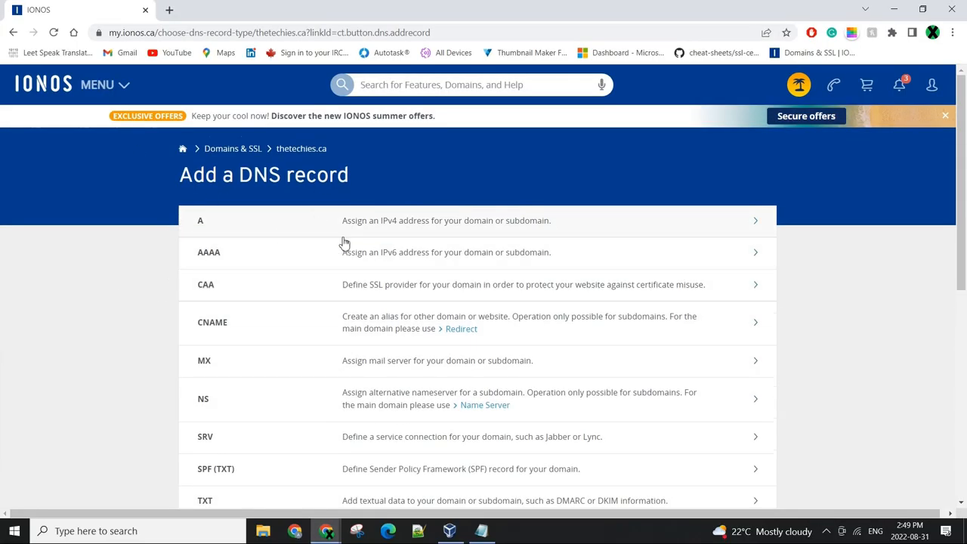
{"action": "left_click", "coordinate": [233, 148]}
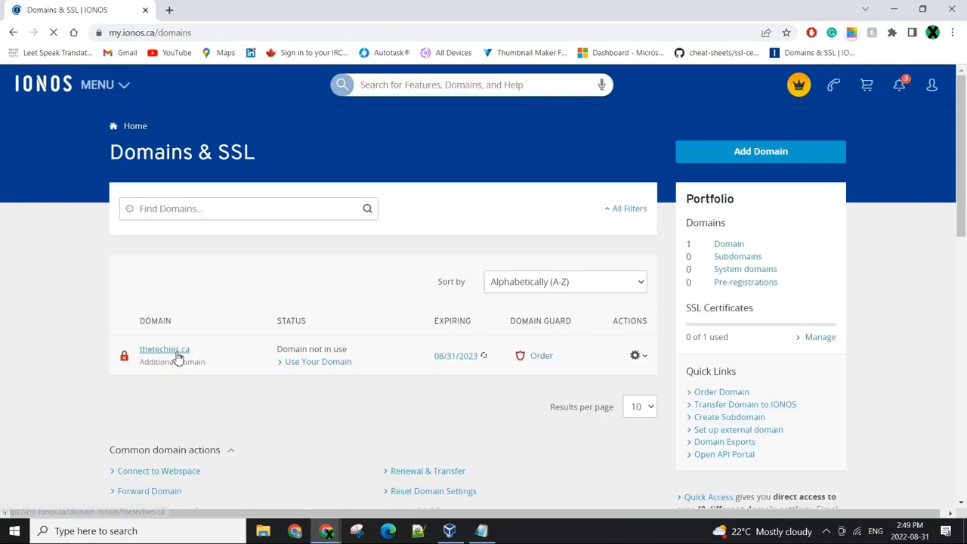
{"action": "left_click", "coordinate": [165, 349]}
{"action": "scroll", "coordinate": [412, 370], "scroll_direction": "down", "scroll_amount": 3}
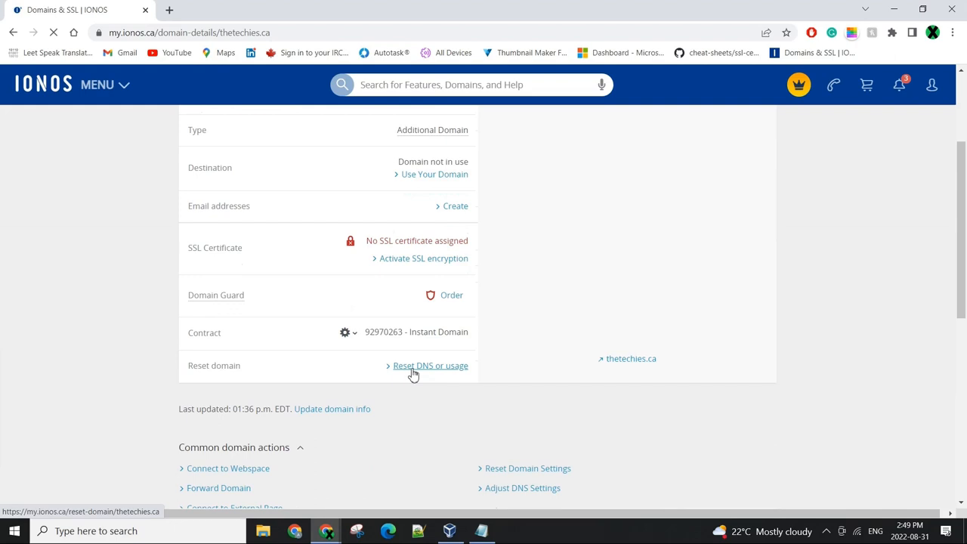
{"action": "scroll", "coordinate": [411, 370], "scroll_direction": "up", "scroll_amount": 3}
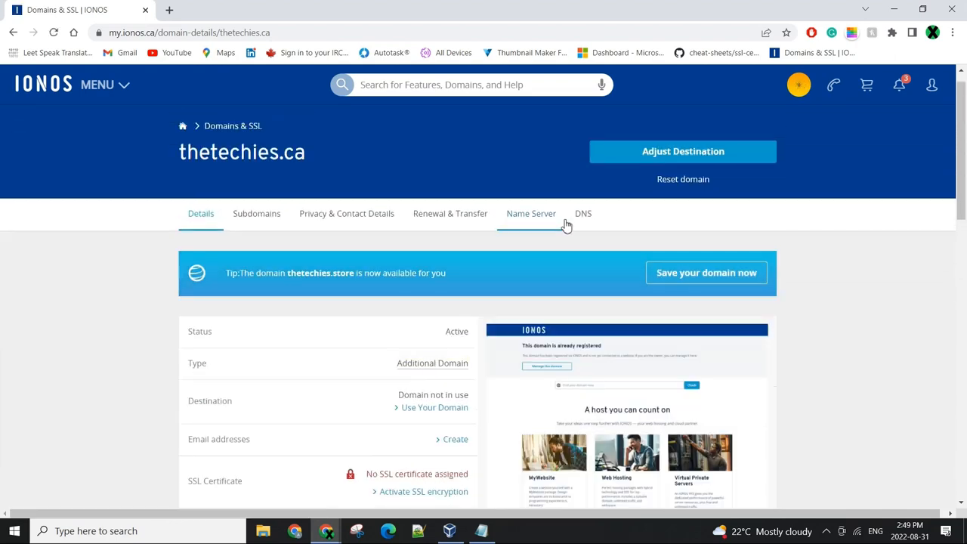
{"action": "left_click", "coordinate": [582, 214]}
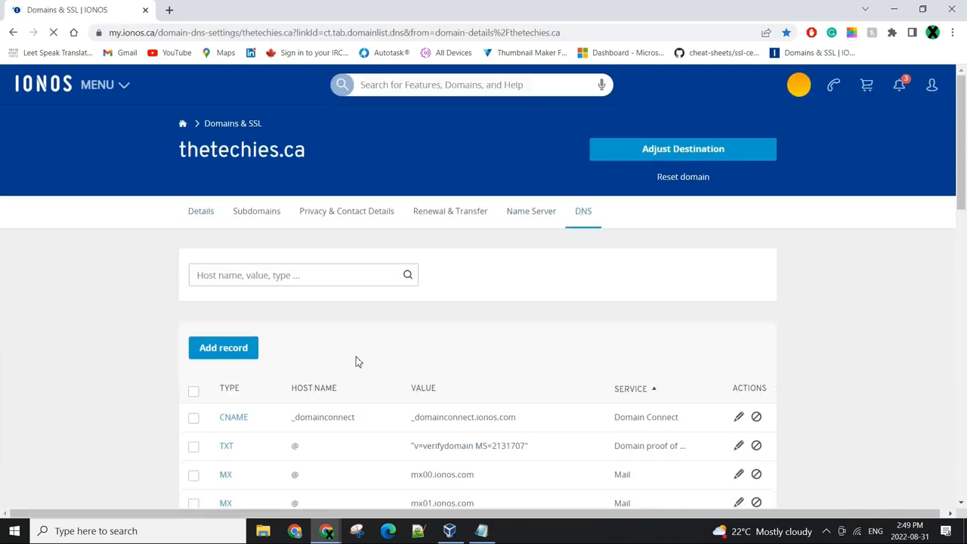
{"action": "scroll", "coordinate": [357, 361], "scroll_direction": "down", "scroll_amount": 3}
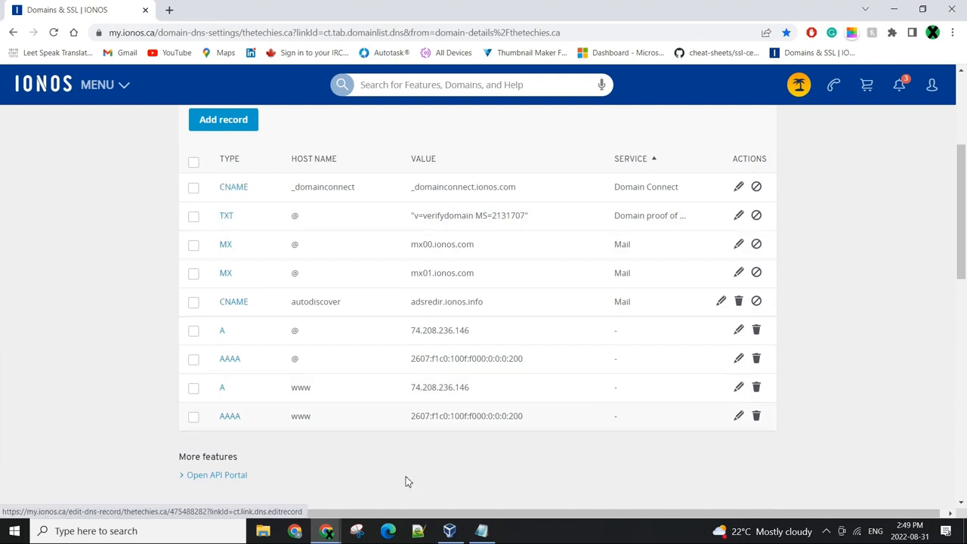
- Return to the Microsoft 365 admin window via the taskbar
{"action": "left_click", "coordinate": [327, 530]}
{"action": "left_click", "coordinate": [372, 503]}
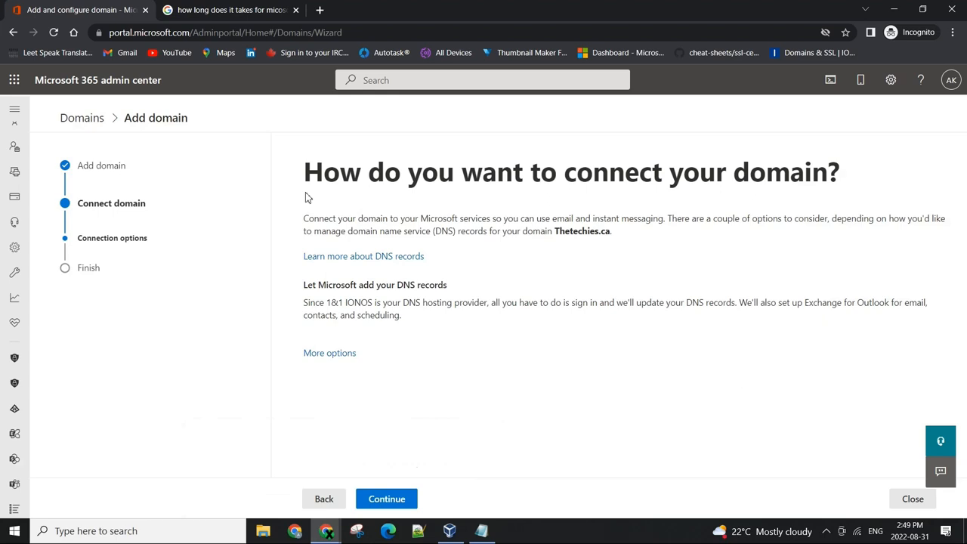
{"action": "left_click_drag", "start_coordinate": [305, 196], "coordinate": [778, 187]}
{"action": "left_click", "coordinate": [813, 195]}
{"action": "left_click_drag", "start_coordinate": [539, 249], "coordinate": [598, 233]}
{"action": "left_click", "coordinate": [583, 234]}
{"action": "left_click", "coordinate": [608, 244]}
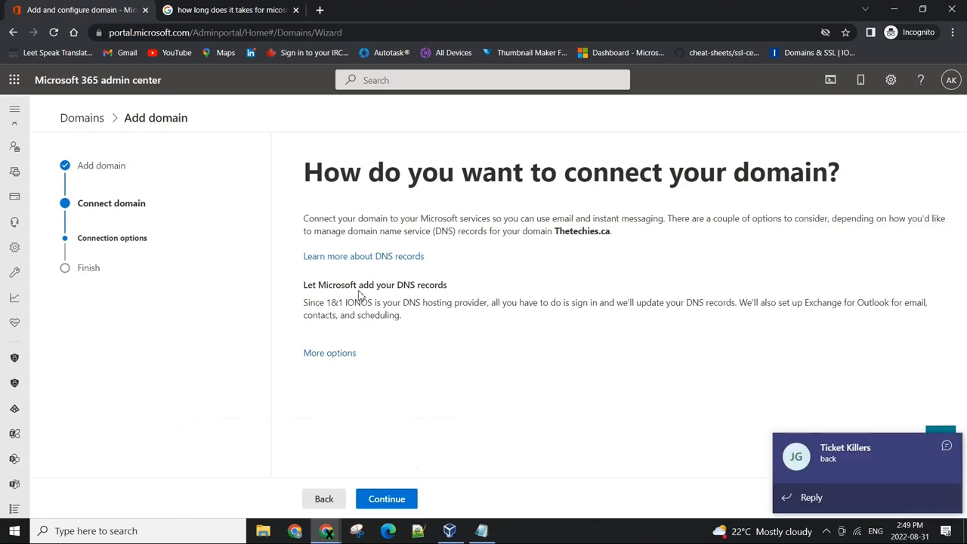
{"action": "left_click_drag", "start_coordinate": [396, 286], "coordinate": [447, 286]}
{"action": "left_click", "coordinate": [444, 318]}
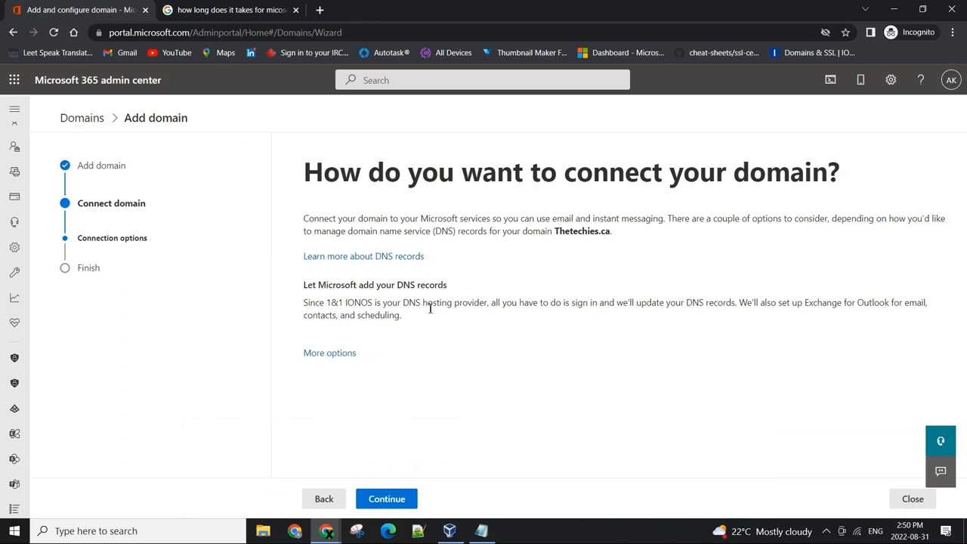
{"action": "left_click_drag", "start_coordinate": [399, 302], "coordinate": [438, 303]}
{"action": "left_click", "coordinate": [466, 325]}
{"action": "left_click_drag", "start_coordinate": [483, 171], "coordinate": [669, 181]}
{"action": "left_click_drag", "start_coordinate": [555, 233], "coordinate": [612, 234]}
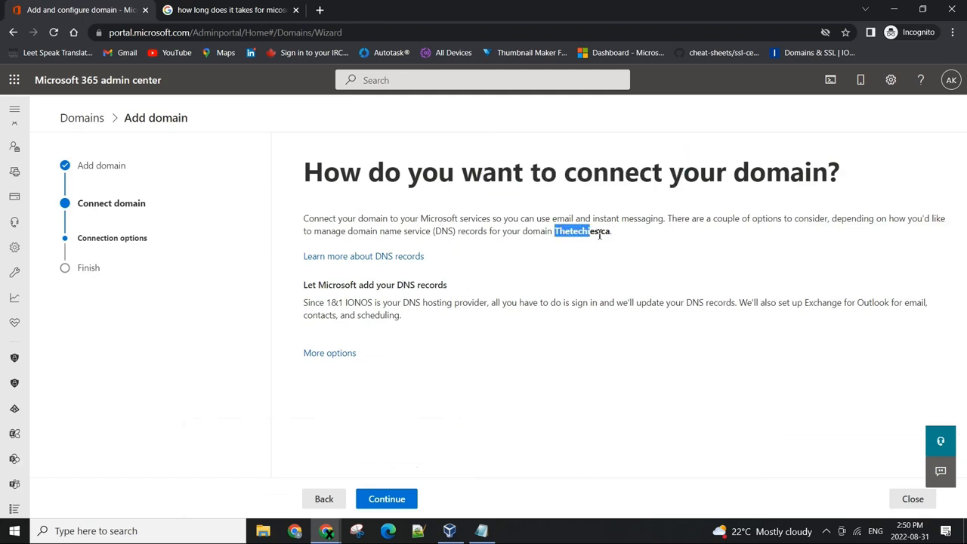
{"action": "left_click", "coordinate": [584, 282]}
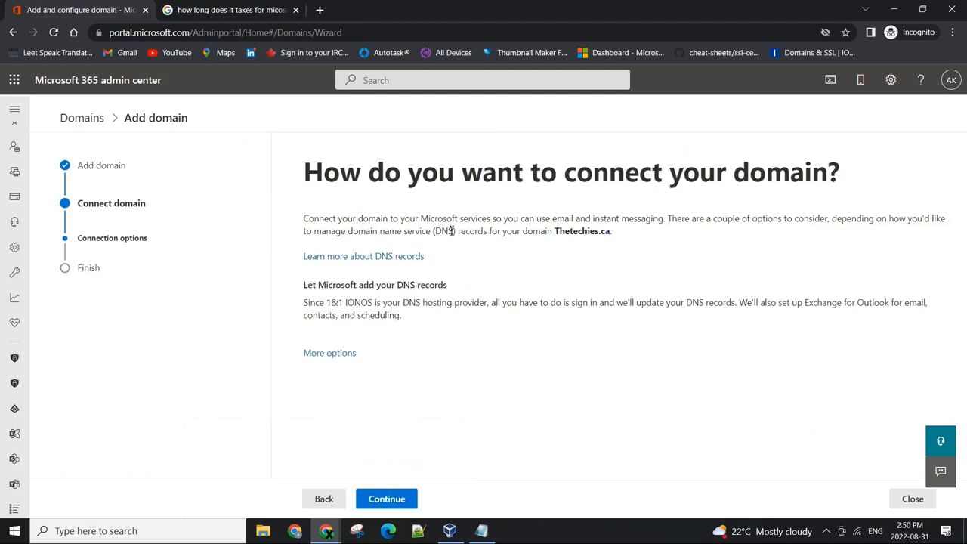
{"action": "left_click_drag", "start_coordinate": [454, 230], "coordinate": [470, 230]}
{"action": "left_click", "coordinate": [442, 368]}
- Continue to the Add DNS records step listing the Exchange MX, TXT and autodiscover CNAME records
{"action": "left_click", "coordinate": [387, 499]}
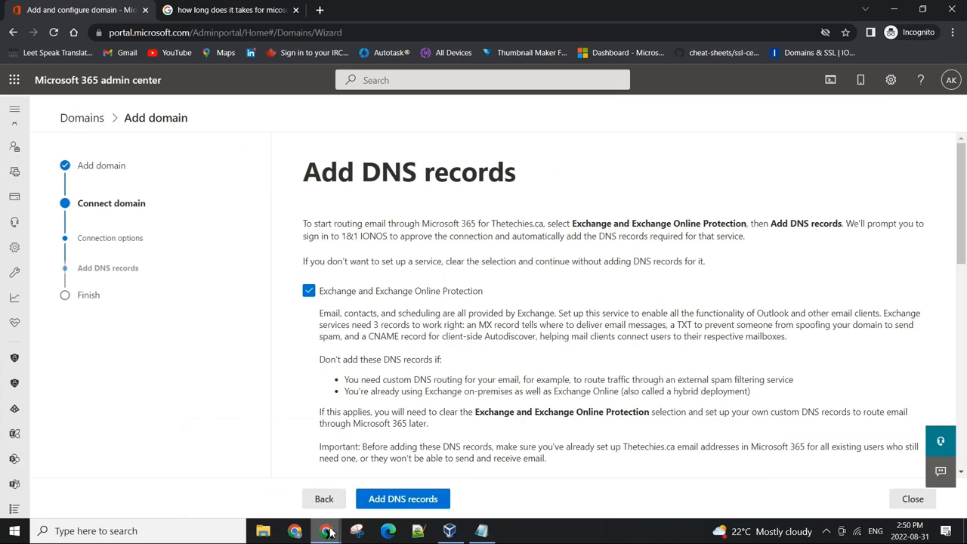
{"action": "scroll", "coordinate": [338, 380], "scroll_direction": "down", "scroll_amount": 2}
{"action": "scroll", "coordinate": [338, 380], "scroll_direction": "down", "scroll_amount": 2}
{"action": "scroll", "coordinate": [338, 380], "scroll_direction": "up", "scroll_amount": 1}
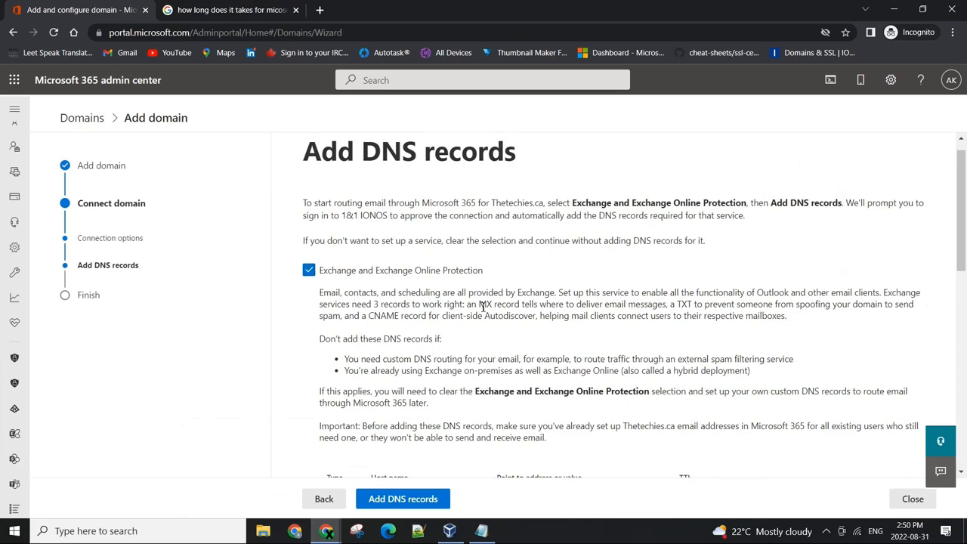
{"action": "left_click_drag", "start_coordinate": [478, 304], "coordinate": [541, 304]}
{"action": "scroll", "coordinate": [490, 331], "scroll_direction": "down", "scroll_amount": 2}
{"action": "left_click", "coordinate": [490, 331]}
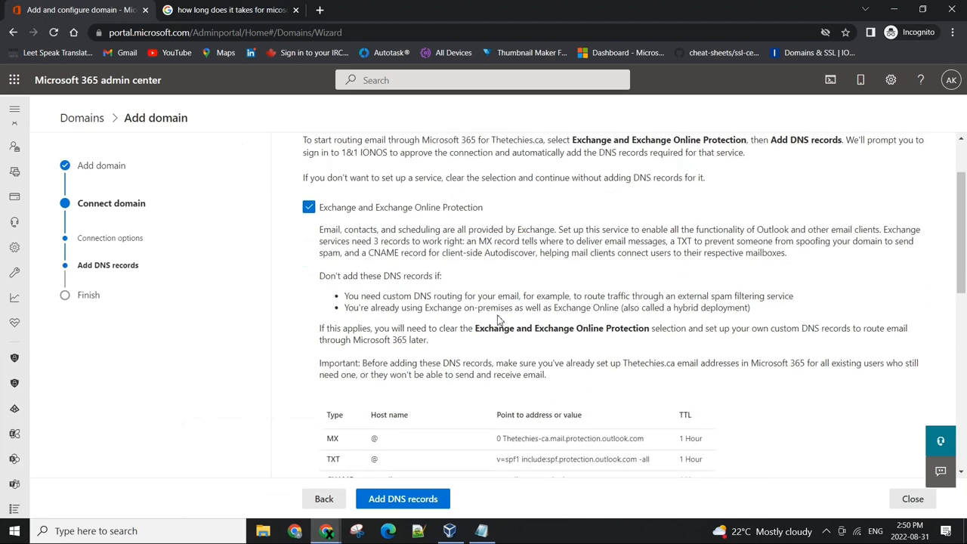
{"action": "scroll", "coordinate": [489, 331], "scroll_direction": "down", "scroll_amount": 2}
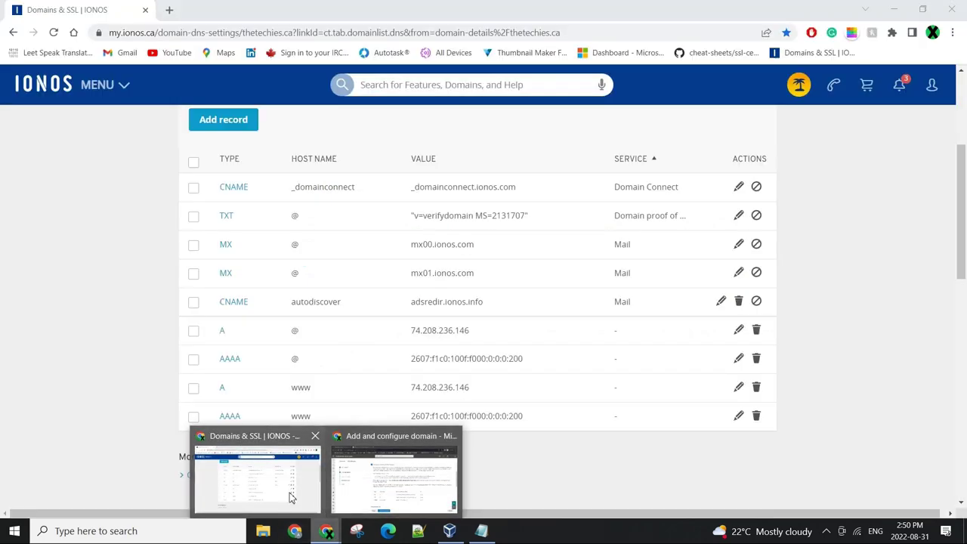
- Bring the IONOS DNS settings window forward so the Domain Connect prompt for Microsoft Office 365 appears
{"action": "left_click", "coordinate": [257, 469]}
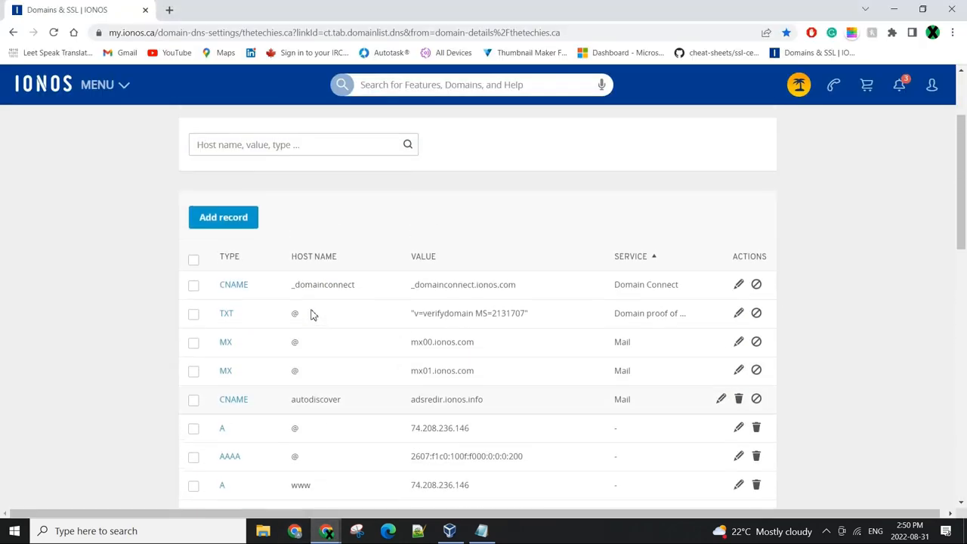
{"action": "scroll", "coordinate": [312, 313], "scroll_direction": "up", "scroll_amount": 3}
{"action": "scroll", "coordinate": [252, 315], "scroll_direction": "down", "scroll_amount": 3}
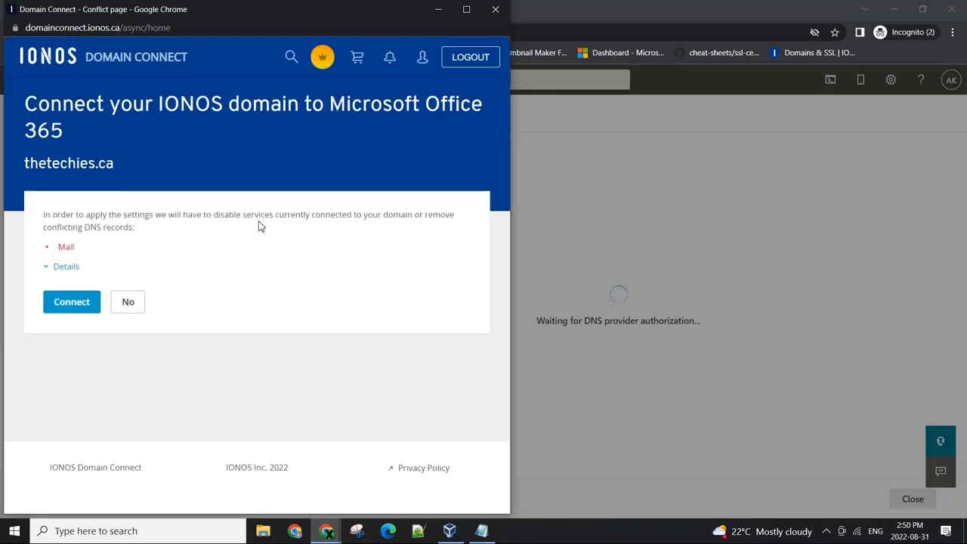
- Approve the Domain Connect request, accepting disabled Mail settings, and allow Microsoft to update DNS
{"action": "left_click", "coordinate": [71, 306]}
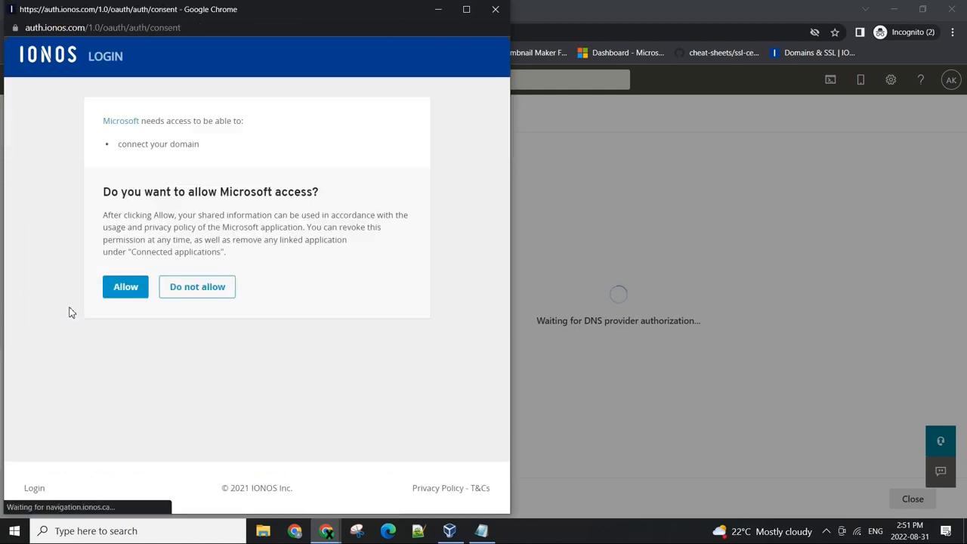
{"action": "left_click", "coordinate": [130, 290]}
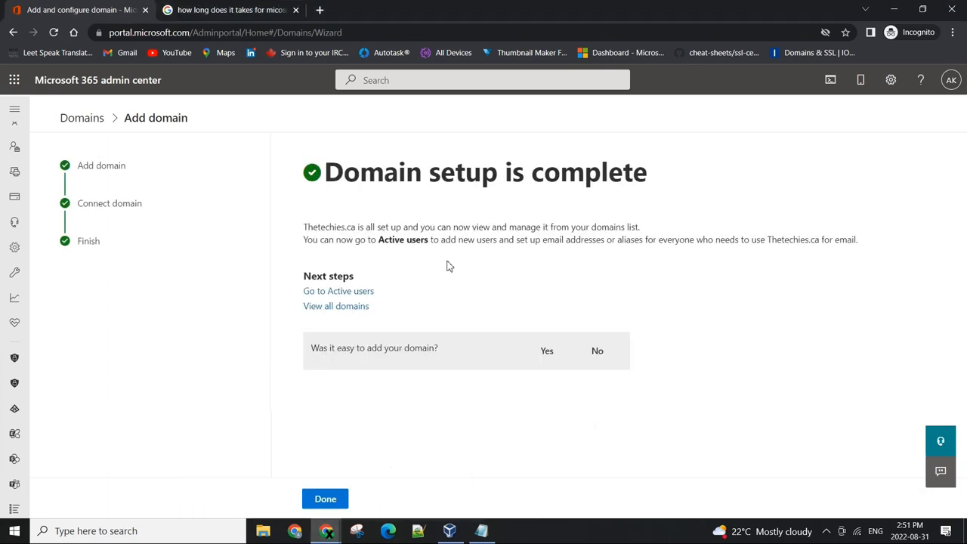
- Finish the domain setup wizard so the Domains list shows Thetechies.ca as Healthy
{"action": "left_click_drag", "start_coordinate": [343, 177], "coordinate": [686, 192]}
{"action": "left_click", "coordinate": [624, 262]}
{"action": "left_click", "coordinate": [325, 499]}
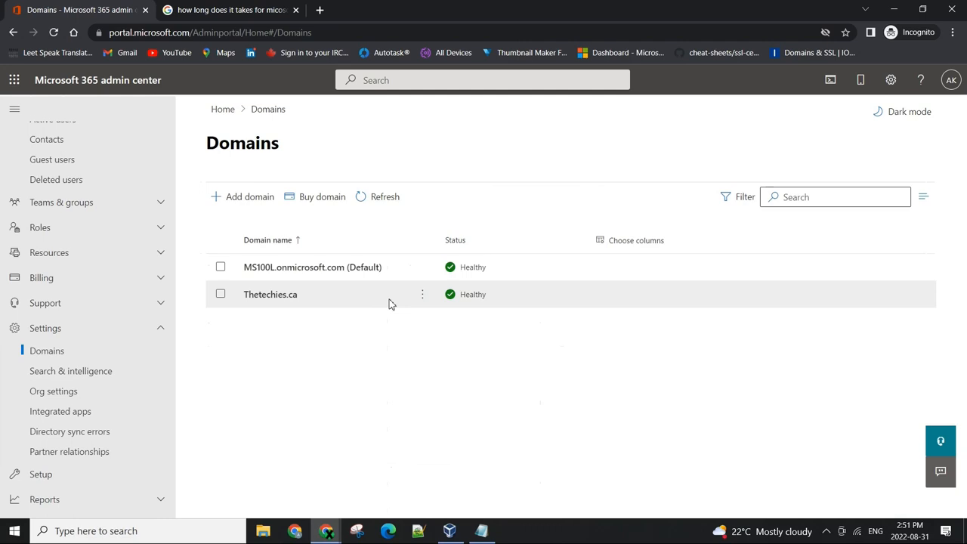
{"action": "scroll", "coordinate": [98, 344], "scroll_direction": "up", "scroll_amount": 3}
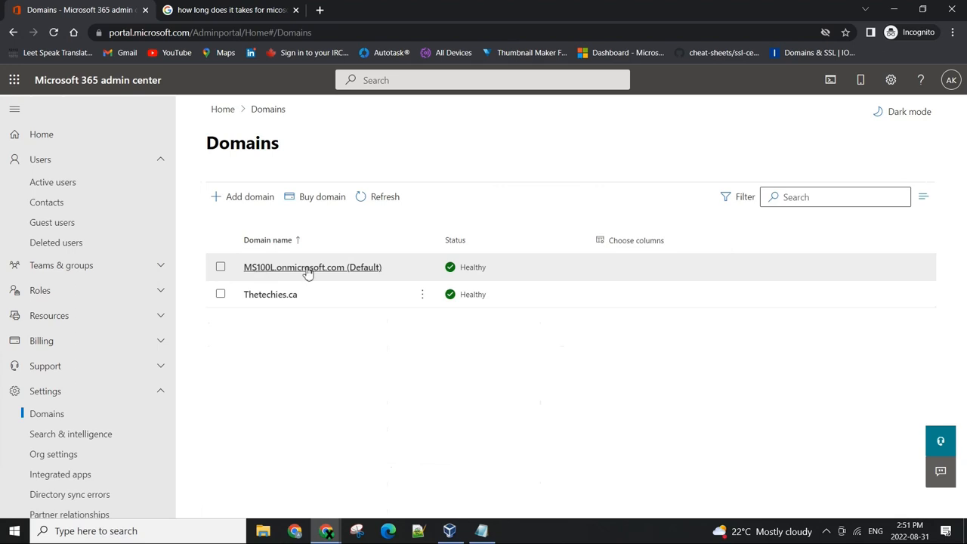
- Start a new user named test with the username on the Thetechies.ca domain
{"action": "left_click", "coordinate": [86, 187]}
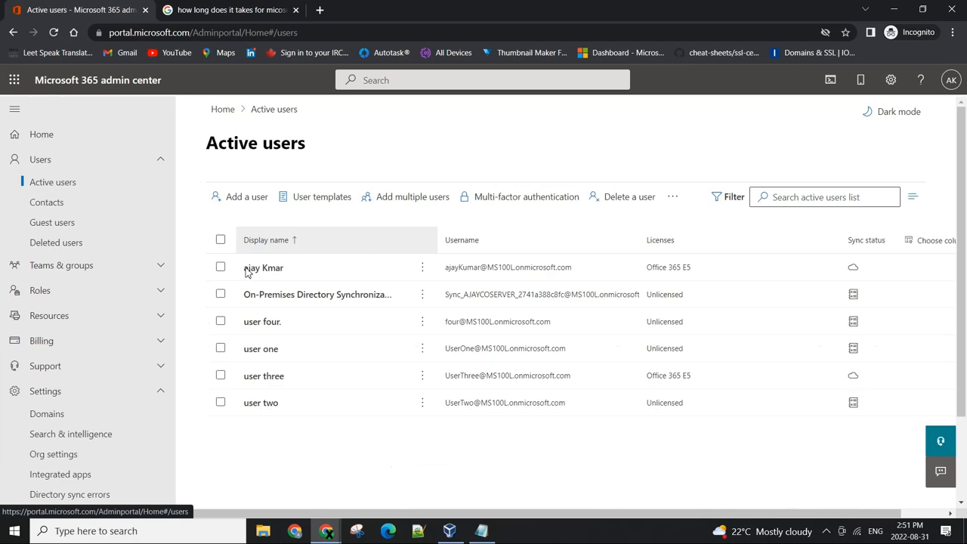
{"action": "left_click", "coordinate": [246, 196]}
{"action": "type", "text": "test"}
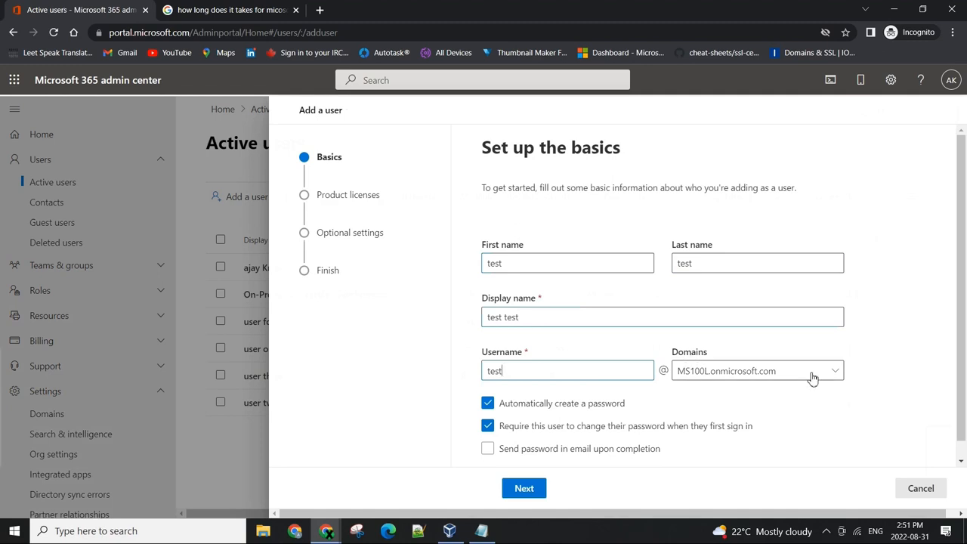
{"action": "left_click", "coordinate": [837, 372]}
{"action": "left_click", "coordinate": [742, 415]}
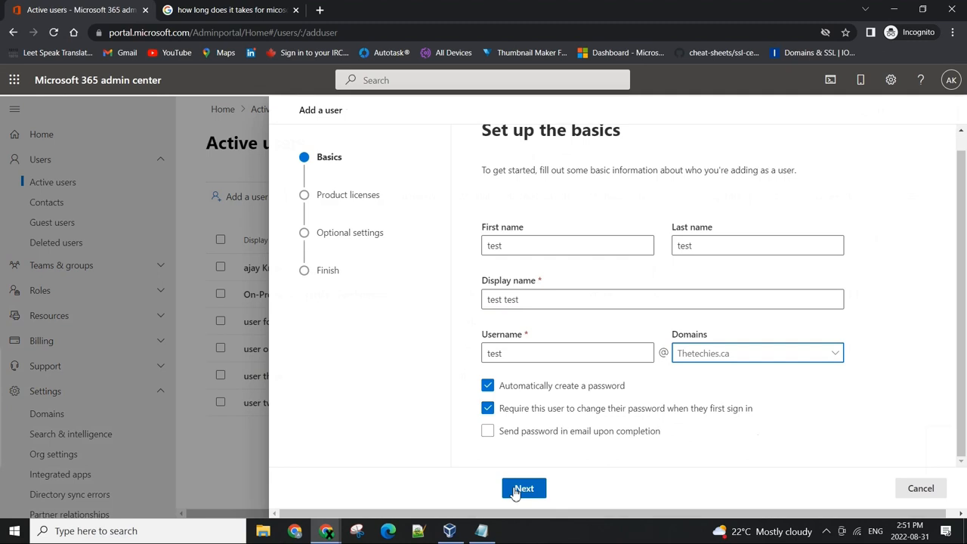
{"action": "left_click", "coordinate": [524, 488]}
{"action": "left_click", "coordinate": [504, 349]}
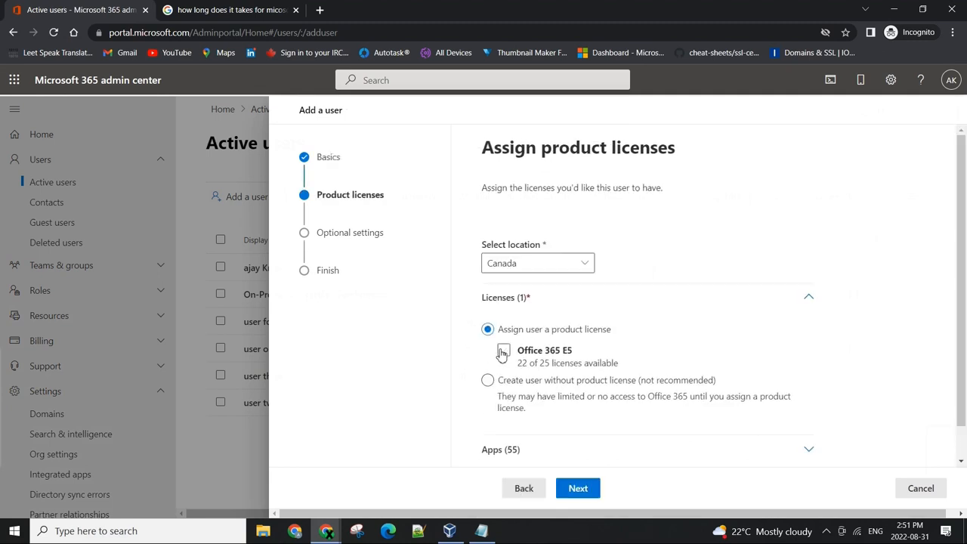
{"action": "left_click", "coordinate": [578, 488]}
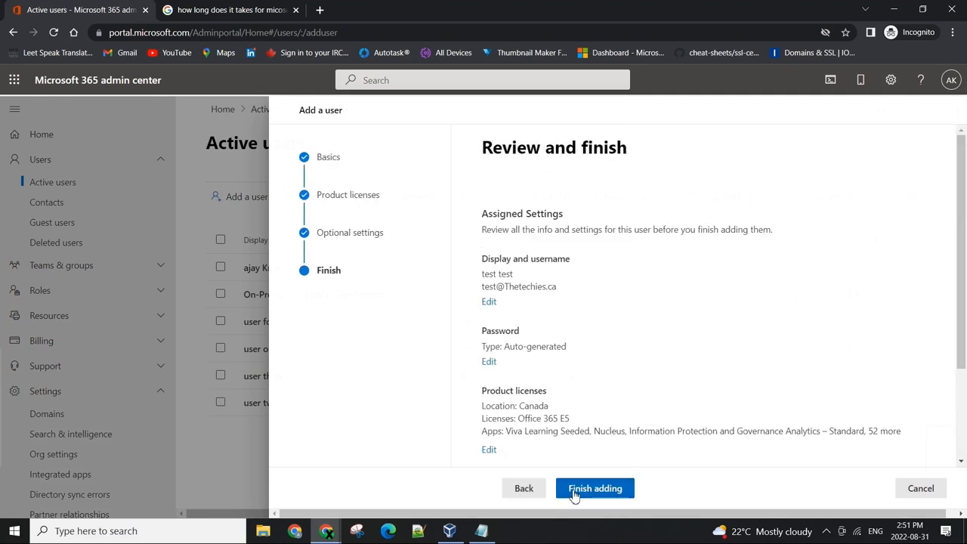
{"action": "left_click", "coordinate": [572, 491]}
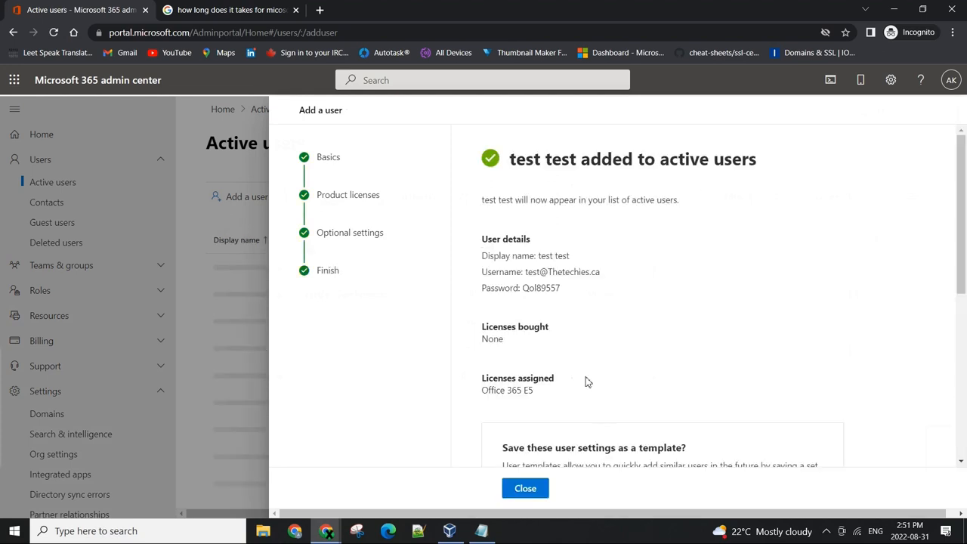
{"action": "left_click_drag", "start_coordinate": [525, 272], "coordinate": [617, 284]}
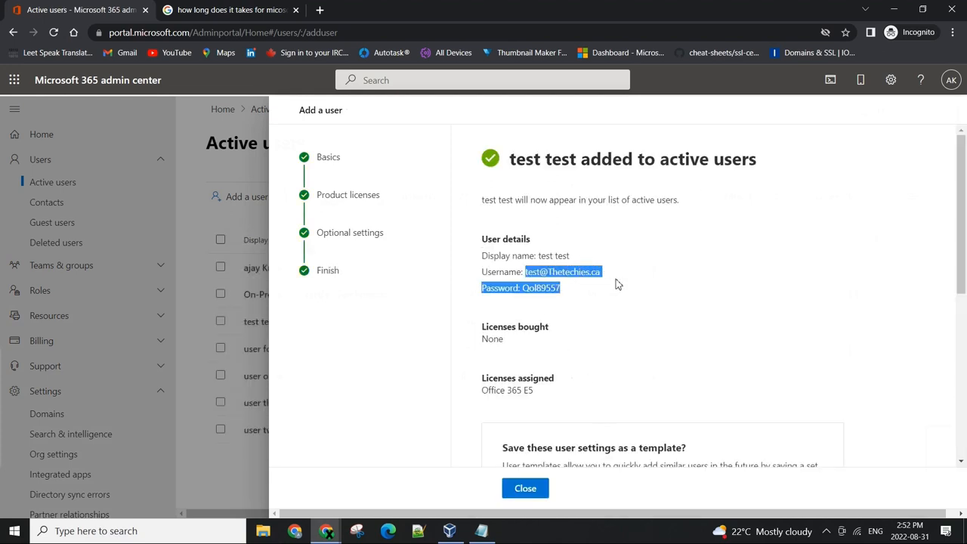
{"action": "left_click", "coordinate": [615, 295]}
{"action": "left_click_drag", "start_coordinate": [527, 272], "coordinate": [604, 274]}
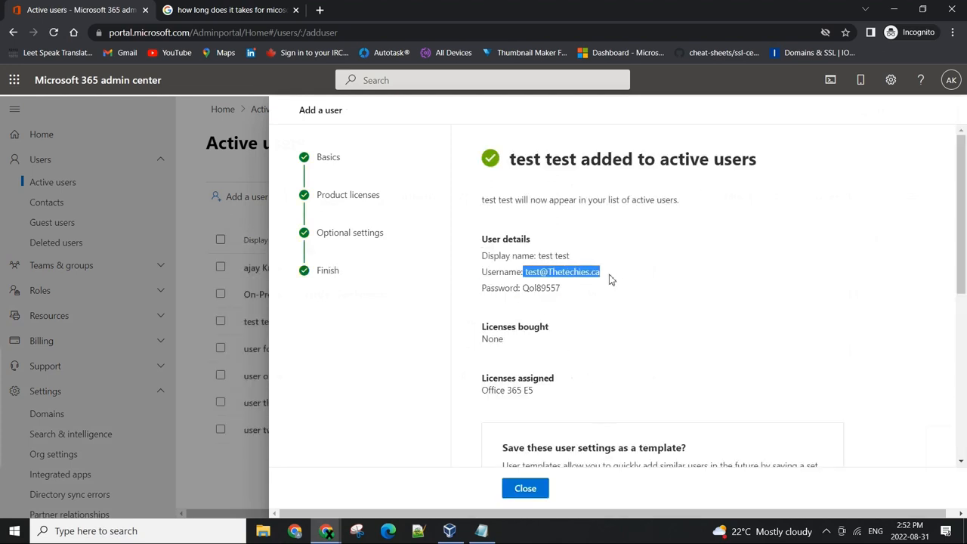
{"action": "left_click", "coordinate": [614, 282]}
{"action": "scroll", "coordinate": [597, 384], "scroll_direction": "down", "scroll_amount": 2}
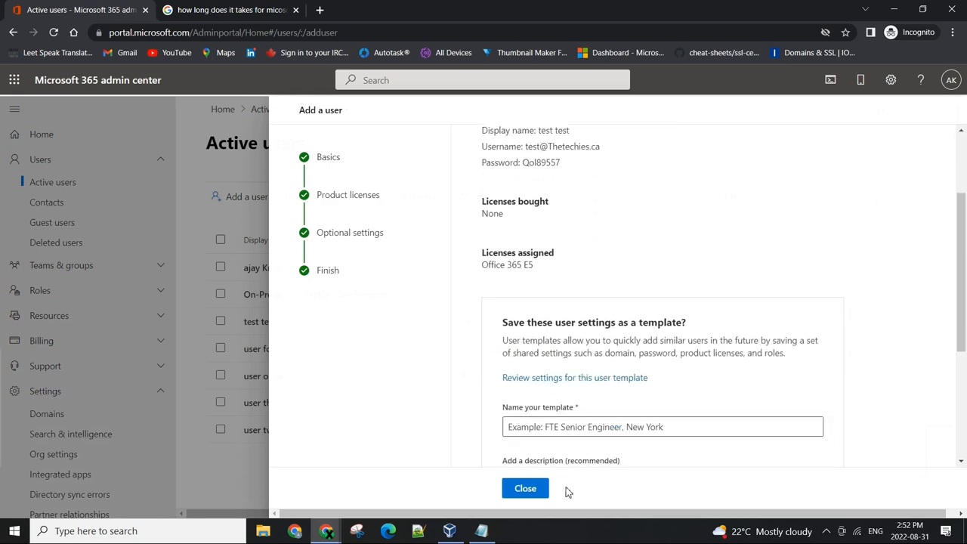
{"action": "left_click", "coordinate": [531, 495]}
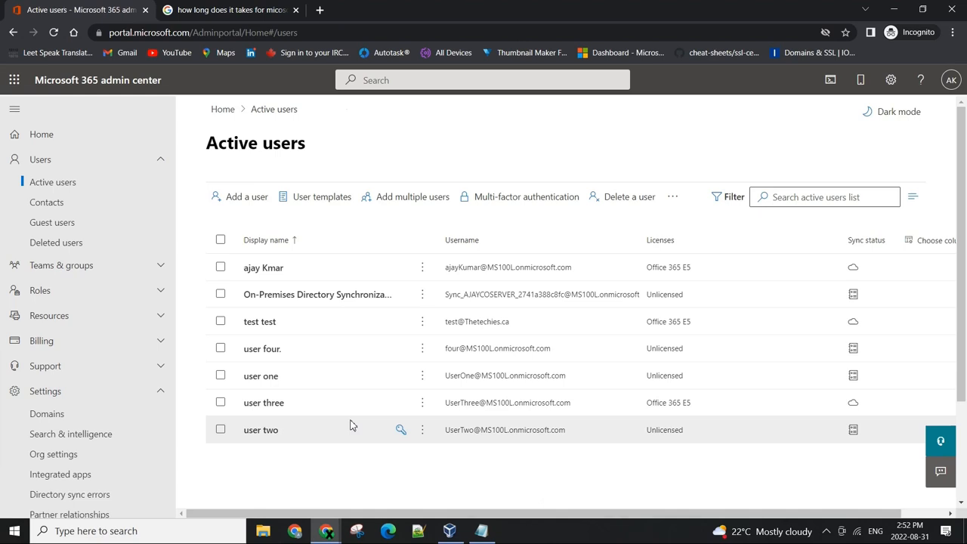
{"action": "scroll", "coordinate": [90, 423], "scroll_direction": "down", "scroll_amount": 1}
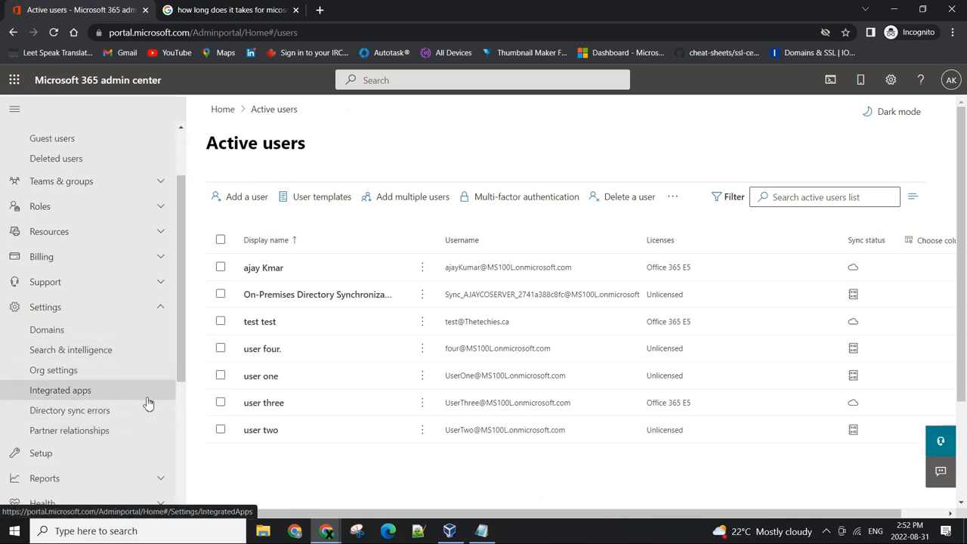
{"action": "left_click", "coordinate": [326, 531]}
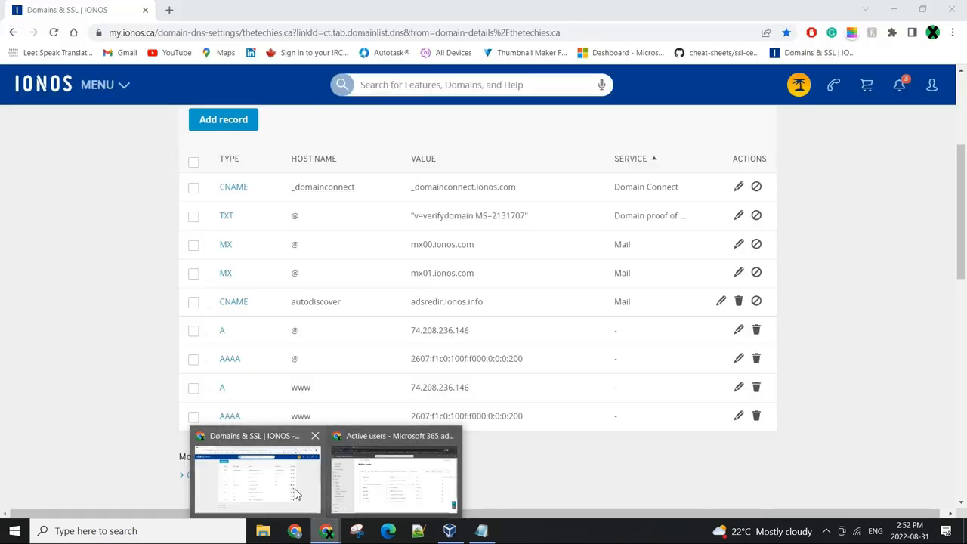
- Reload the IONOS DNS page for thetechies.ca to show the new Microsoft Office MX, SPF, SRV and CNAME records
{"action": "left_click", "coordinate": [257, 480]}
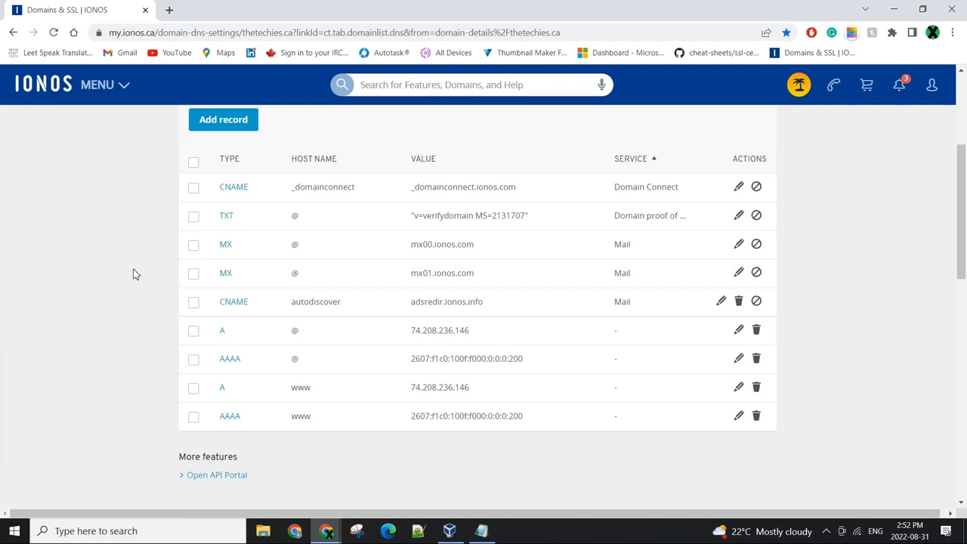
{"action": "left_click", "coordinate": [53, 32]}
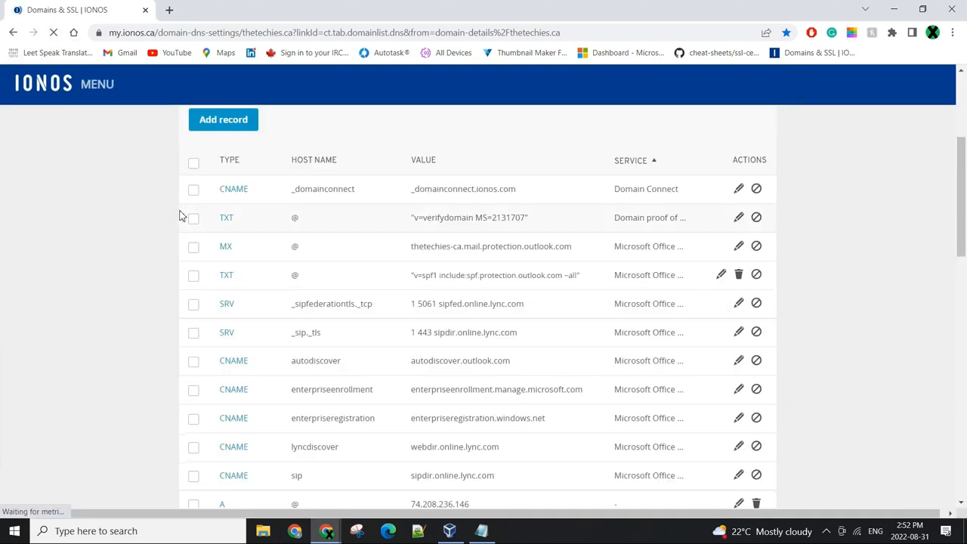
{"action": "scroll", "coordinate": [111, 272], "scroll_direction": "down", "scroll_amount": 3}
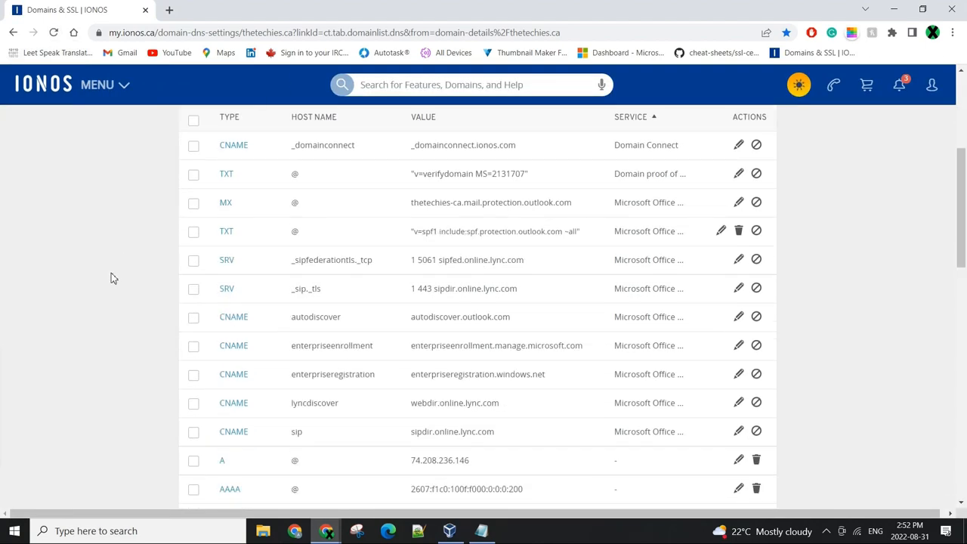
{"action": "scroll", "coordinate": [111, 273], "scroll_direction": "down", "scroll_amount": 2}
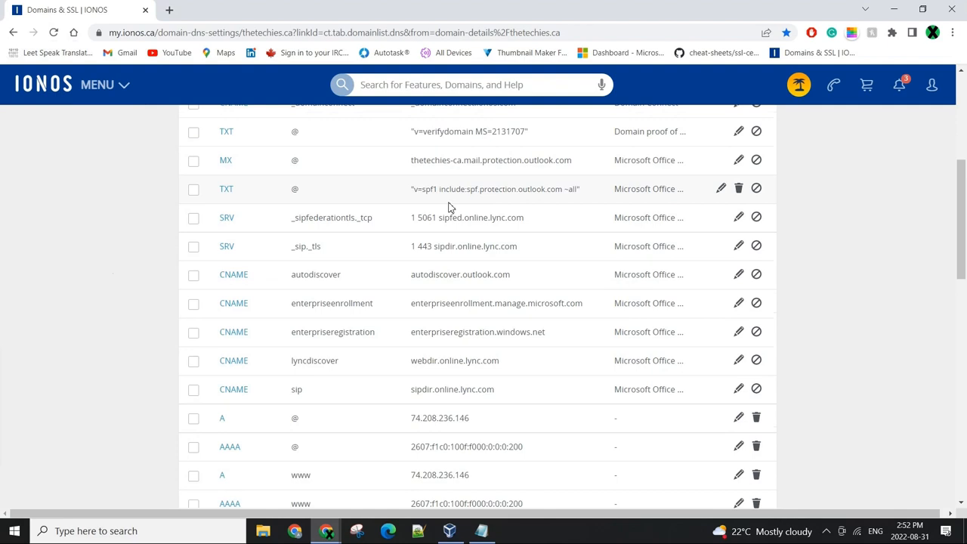
{"action": "scroll", "coordinate": [869, 272], "scroll_direction": "up", "scroll_amount": 3}
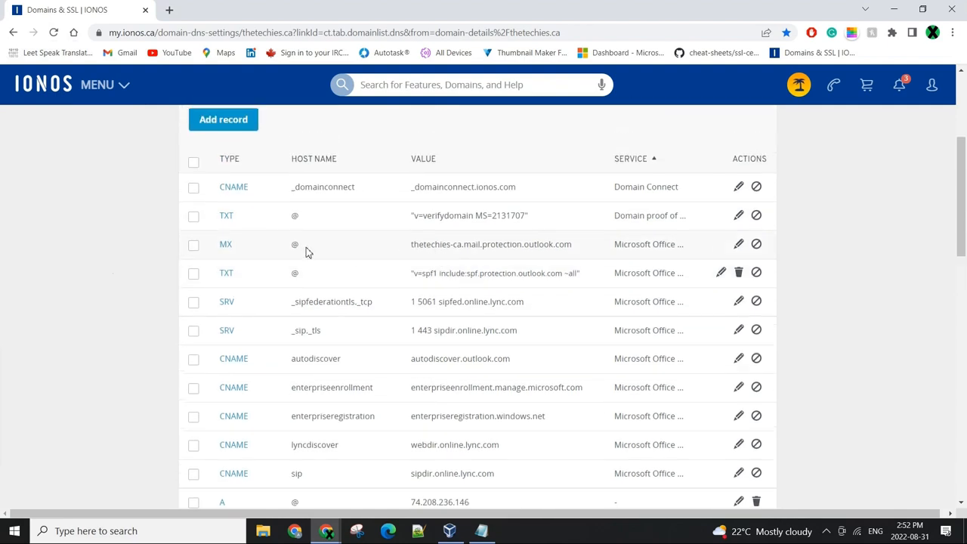
{"action": "scroll", "coordinate": [498, 253], "scroll_direction": "down", "scroll_amount": 1}
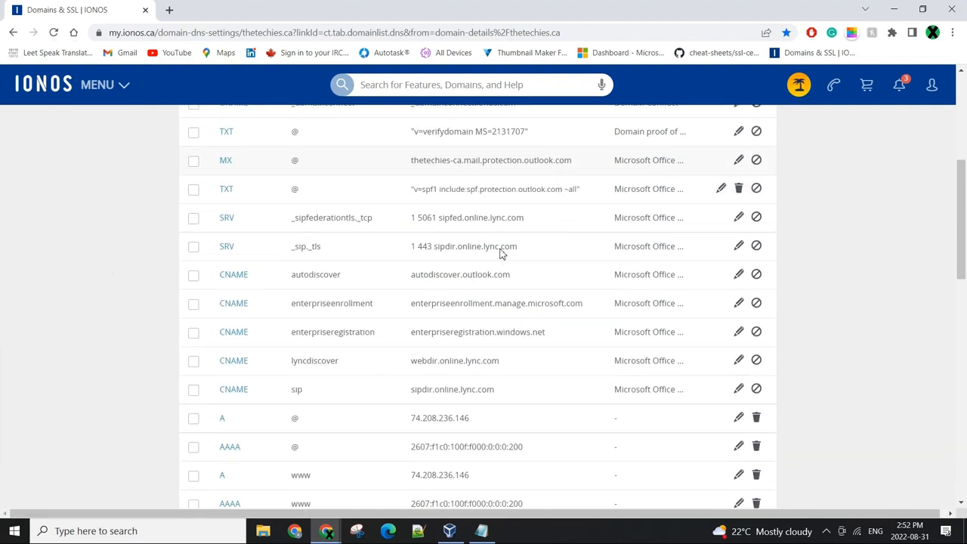
{"action": "scroll", "coordinate": [234, 222], "scroll_direction": "down", "scroll_amount": 1}
{"action": "scroll", "coordinate": [393, 294], "scroll_direction": "down", "scroll_amount": 2}
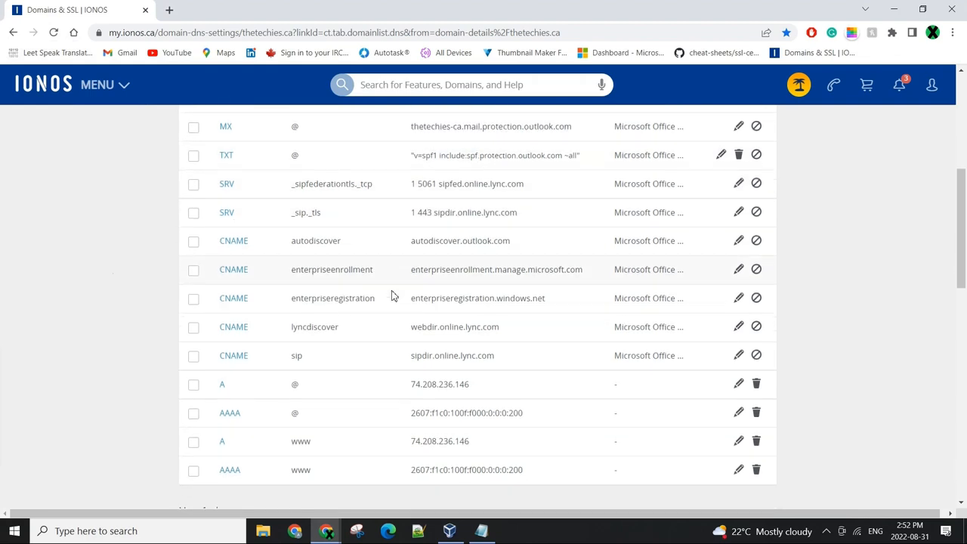
{"action": "scroll", "coordinate": [393, 340], "scroll_direction": "down", "scroll_amount": 1}
{"action": "scroll", "coordinate": [438, 363], "scroll_direction": "up", "scroll_amount": 1}
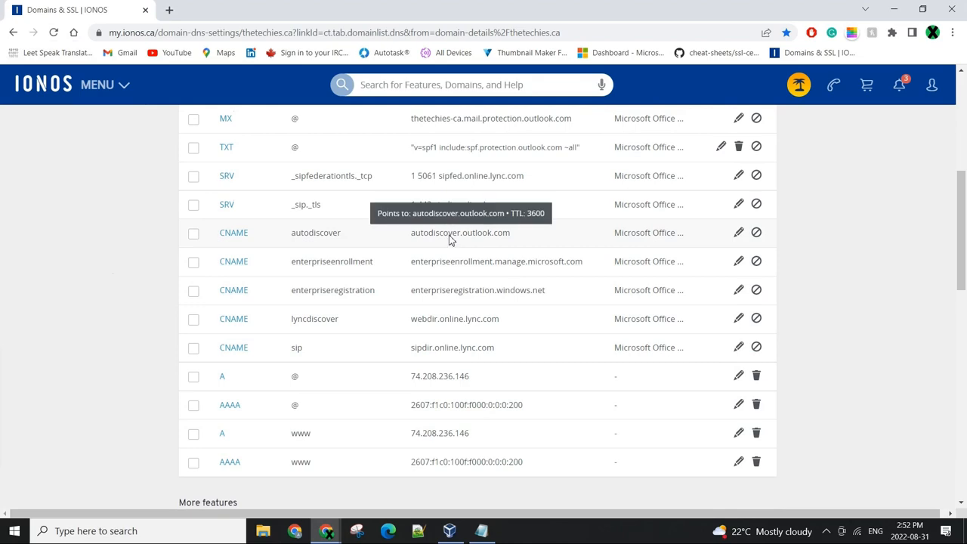
{"action": "scroll", "coordinate": [153, 284], "scroll_direction": "down", "scroll_amount": 1}
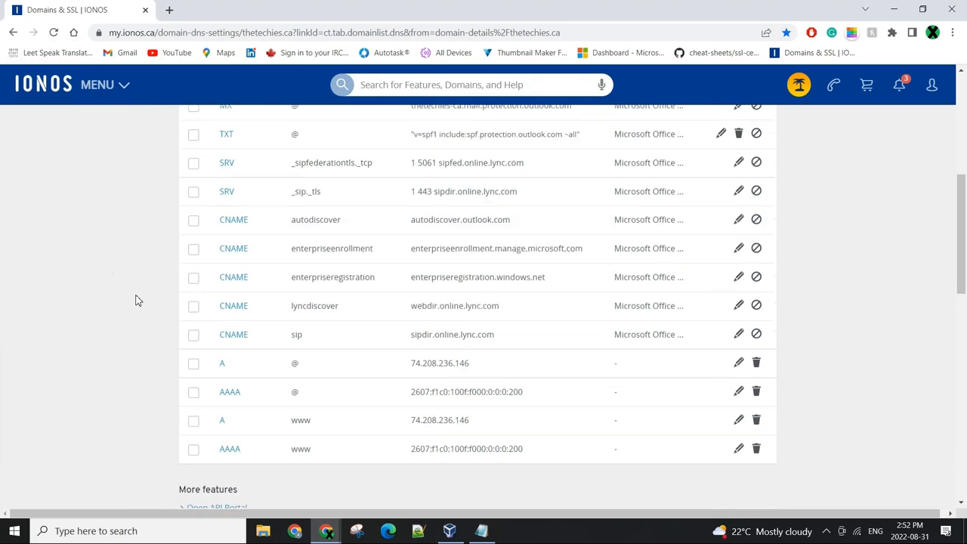
{"action": "scroll", "coordinate": [136, 301], "scroll_direction": "down", "scroll_amount": 2}
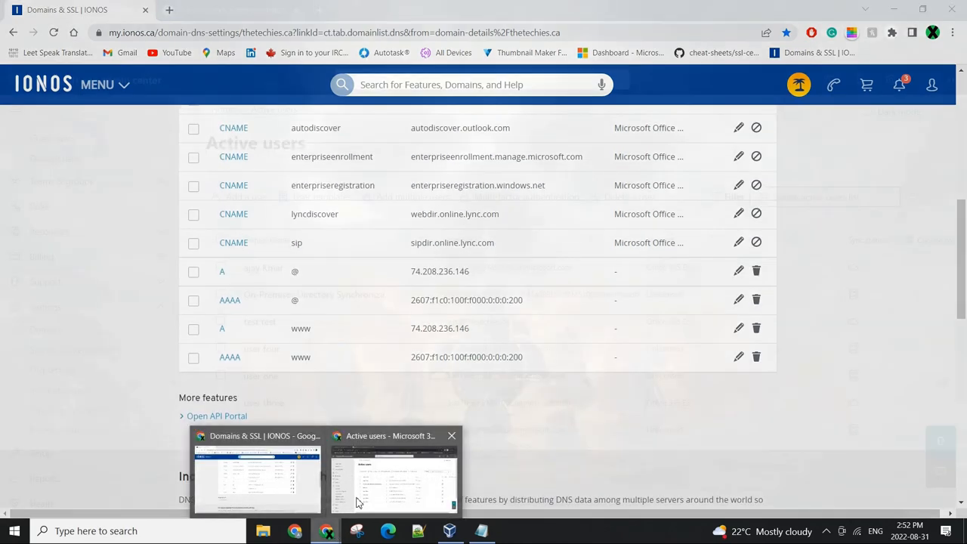
{"action": "left_click", "coordinate": [393, 479]}
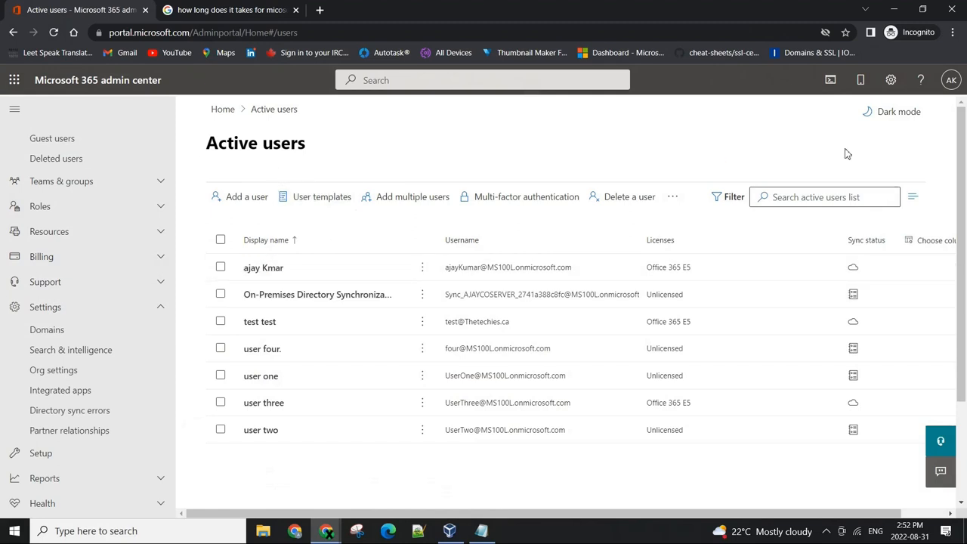